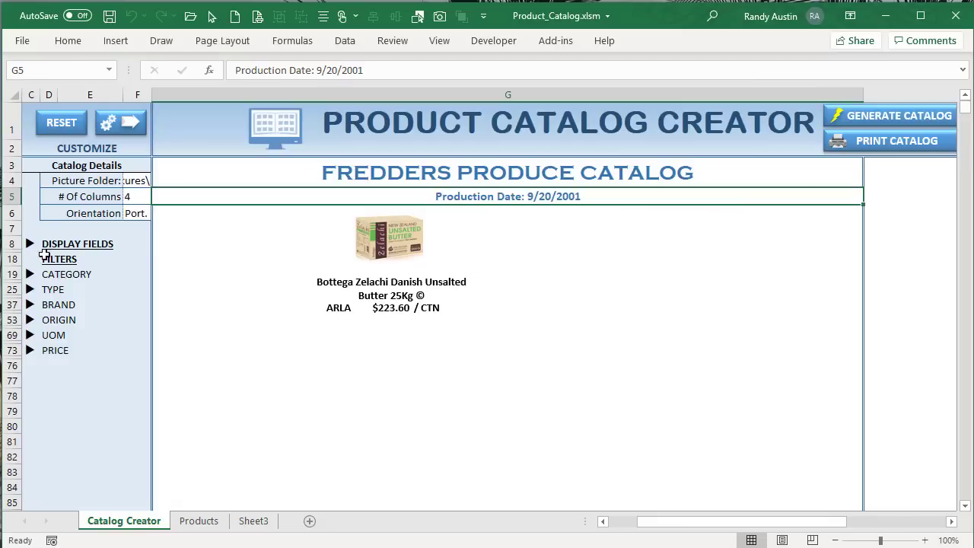
Review the available display fields and the Category filter options, collapsing each list again.
{"action": "left_click", "coordinate": [32, 244]}
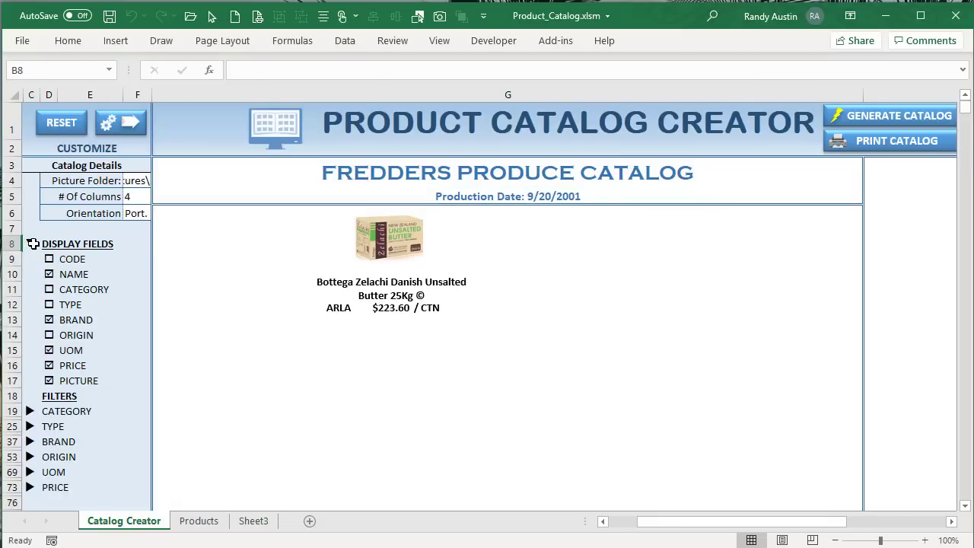
{"action": "left_click", "coordinate": [33, 243]}
{"action": "left_click", "coordinate": [28, 274]}
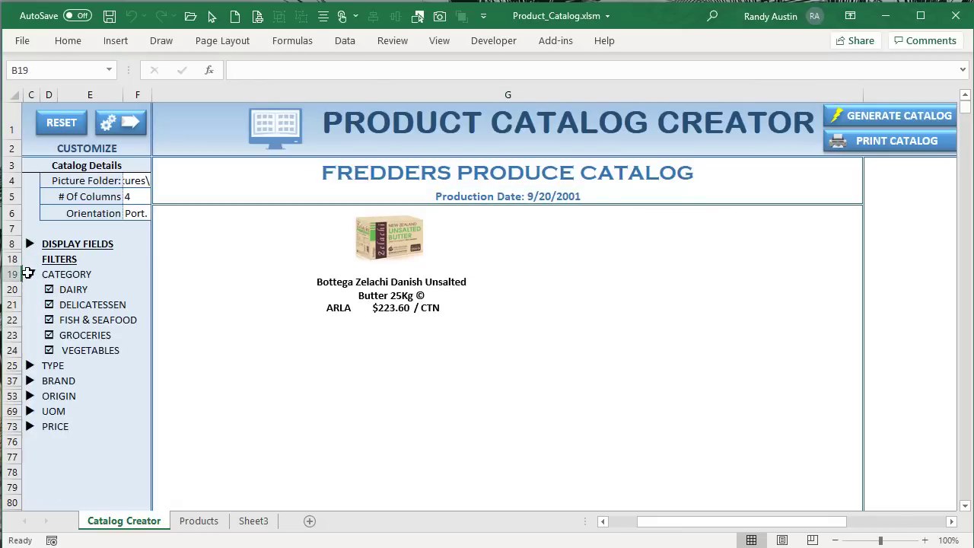
{"action": "left_click", "coordinate": [30, 275]}
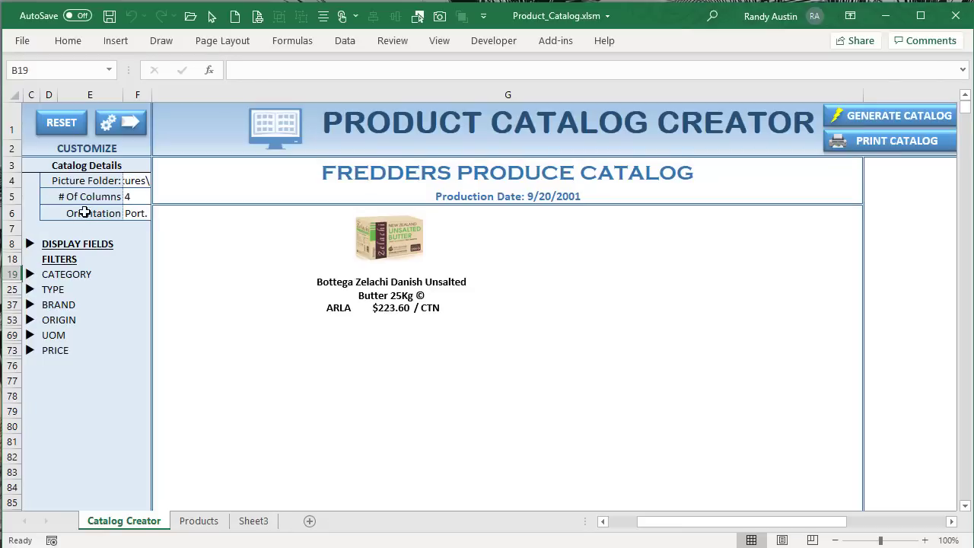
Set the number of catalog columns to 3 and generate the catalog.
{"action": "left_click", "coordinate": [135, 197]}
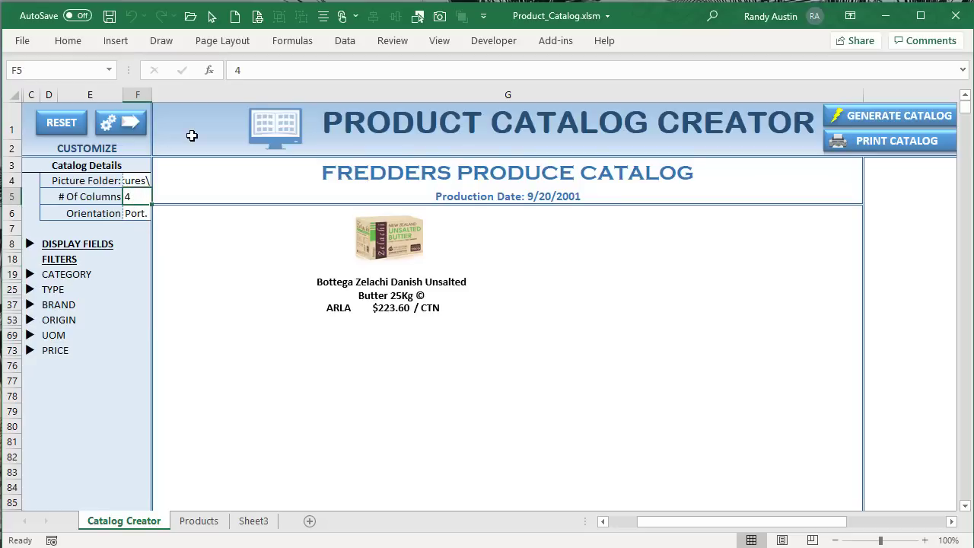
{"action": "type", "text": "3"}
{"action": "key", "text": "Return"}
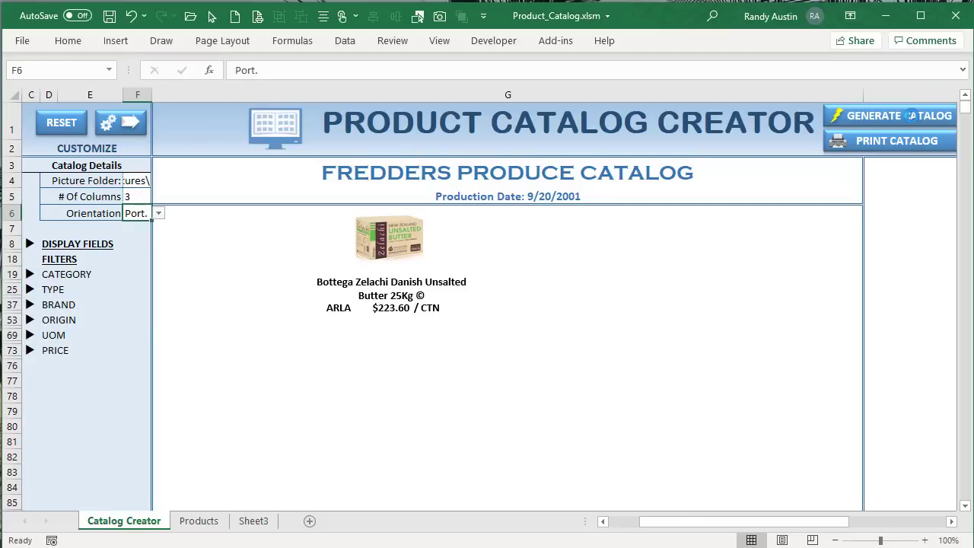
{"action": "left_click", "coordinate": [910, 114]}
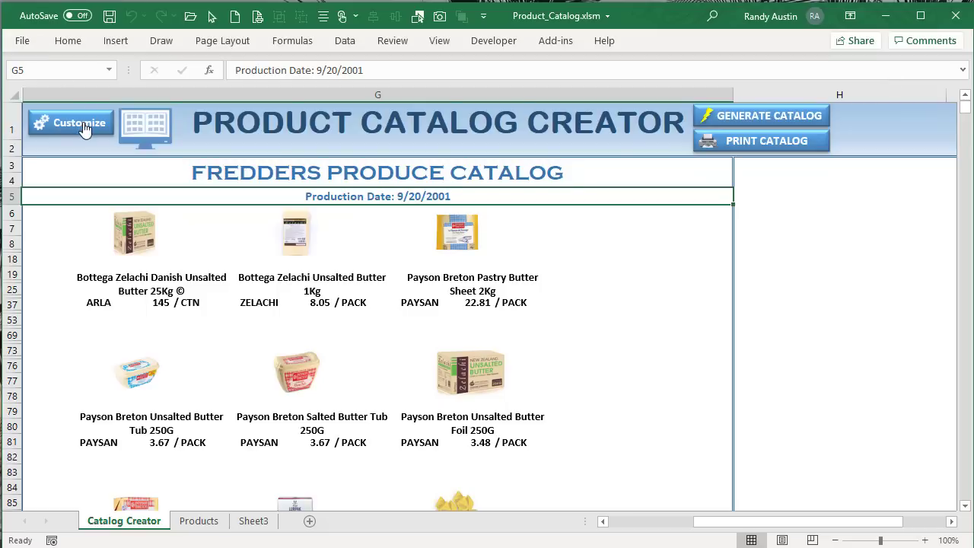
Return to the customization view and review the Category, Type and Price filters and the Orientation setting.
{"action": "left_click", "coordinate": [83, 130]}
{"action": "left_click", "coordinate": [31, 274]}
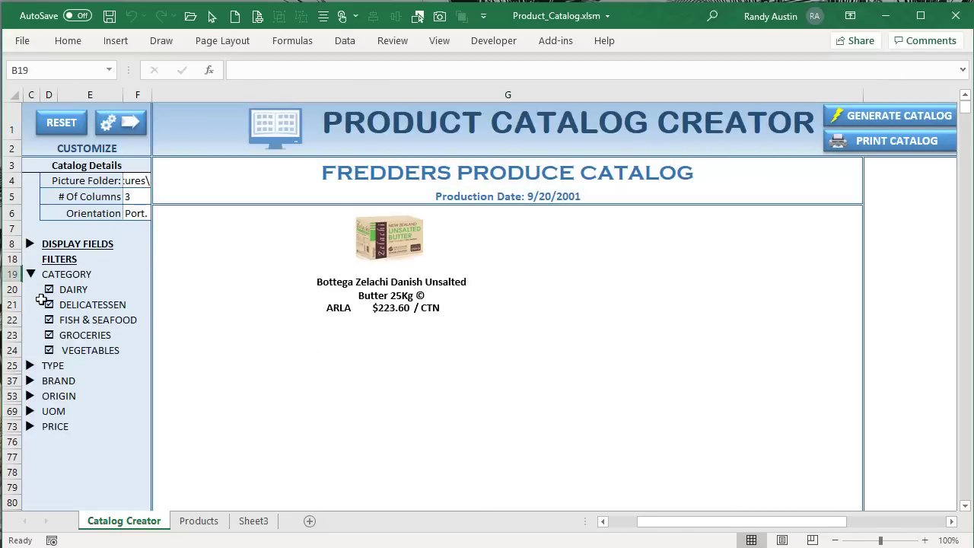
{"action": "left_click", "coordinate": [30, 274]}
{"action": "left_click", "coordinate": [31, 289]}
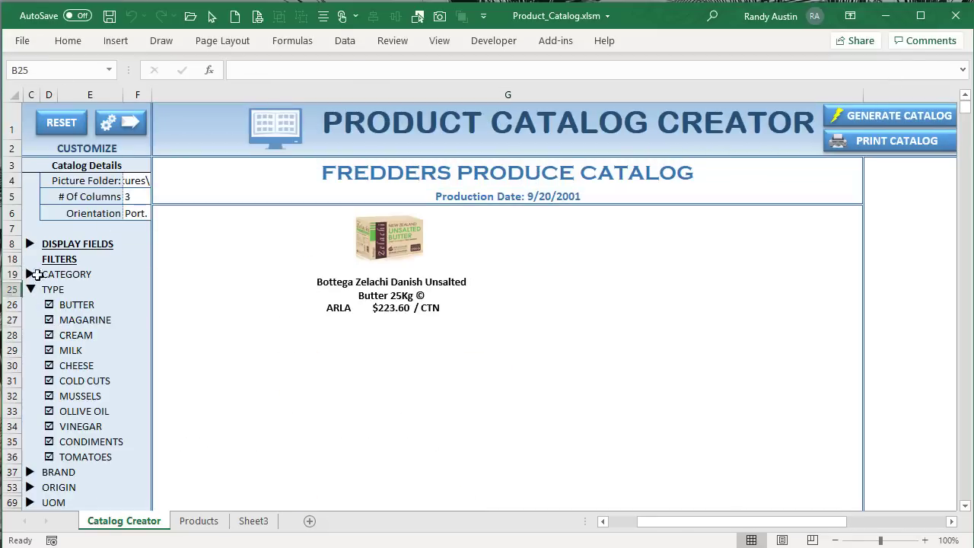
{"action": "left_click", "coordinate": [30, 289]}
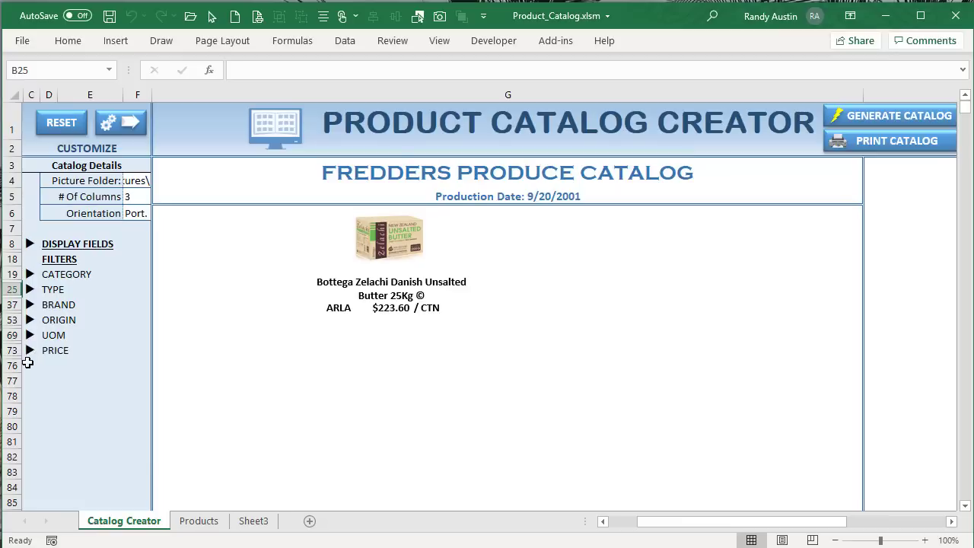
{"action": "left_click", "coordinate": [29, 350]}
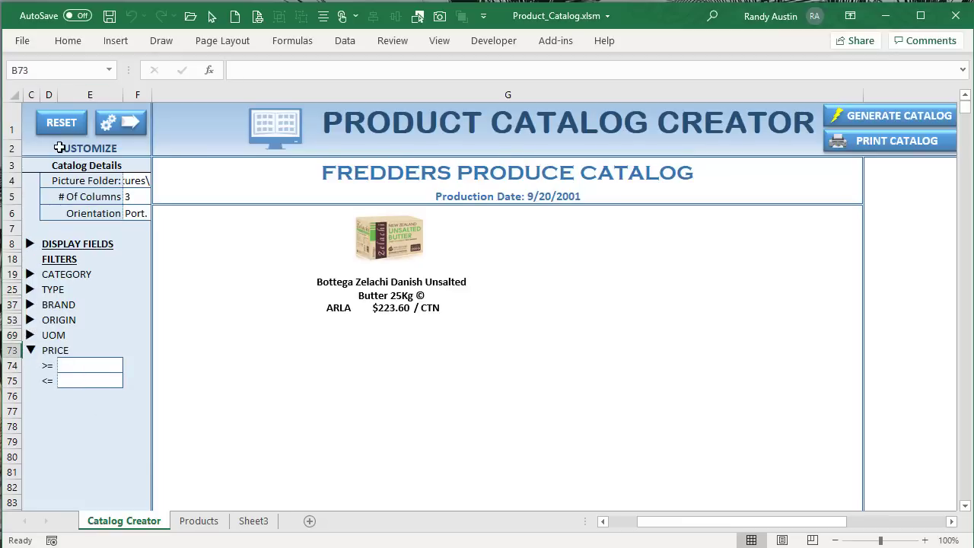
{"action": "left_click", "coordinate": [135, 212]}
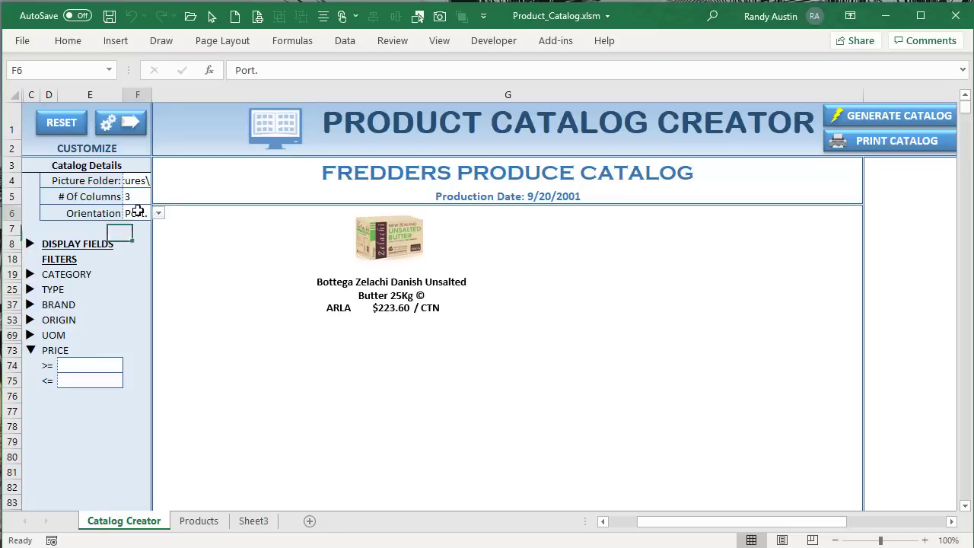
{"action": "left_click", "coordinate": [158, 215]}
{"action": "left_click", "coordinate": [159, 216]}
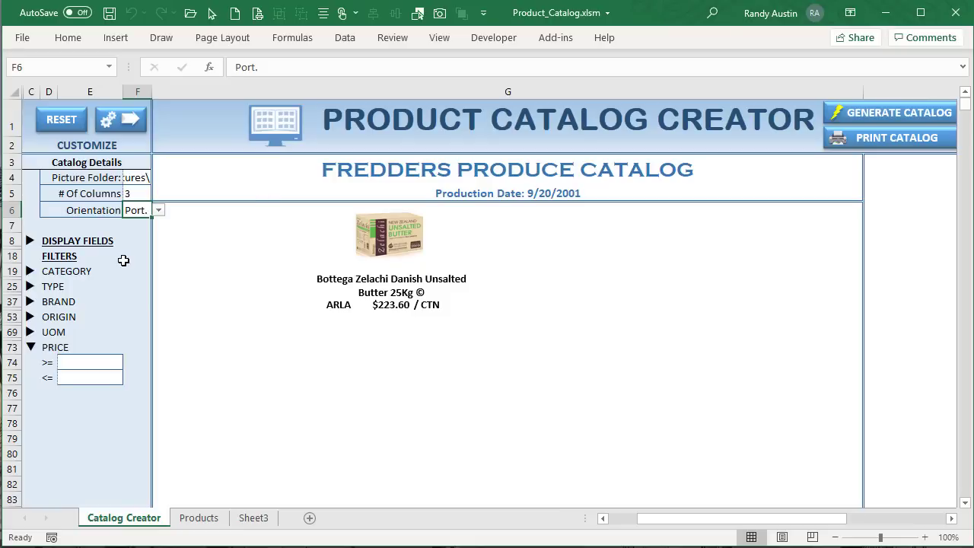
On the Products sheet, widen the Name column slightly and narrow the Category column.
{"action": "left_click", "coordinate": [196, 518]}
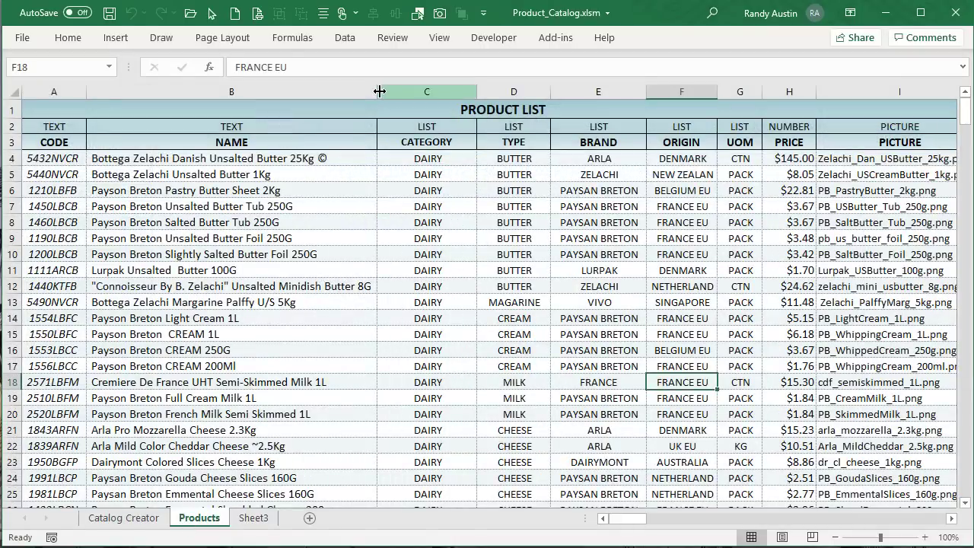
{"action": "left_click_drag", "start_coordinate": [376, 91], "coordinate": [383, 91]}
{"action": "left_click_drag", "start_coordinate": [489, 91], "coordinate": [452, 92]}
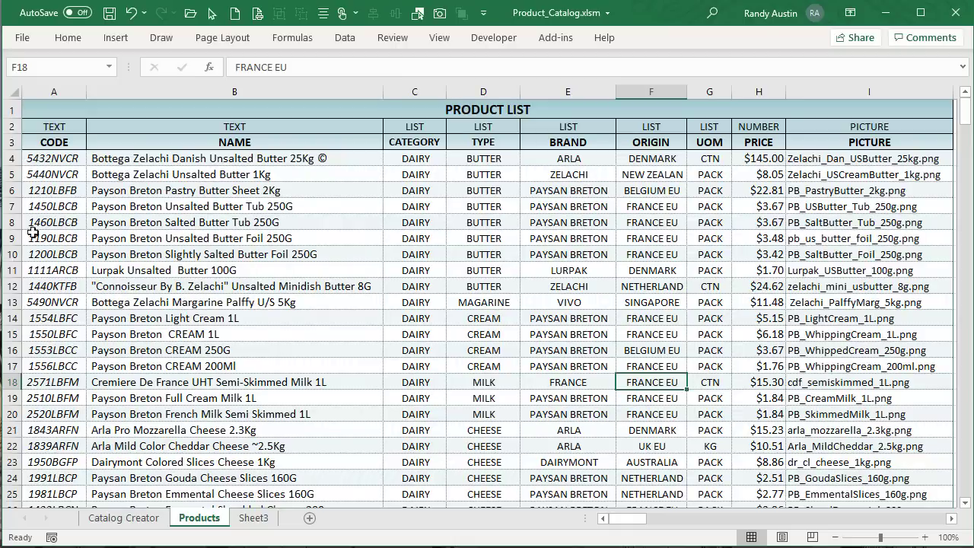
Examine the product names and the picture file names in the first rows of the product list.
{"action": "left_click", "coordinate": [106, 206]}
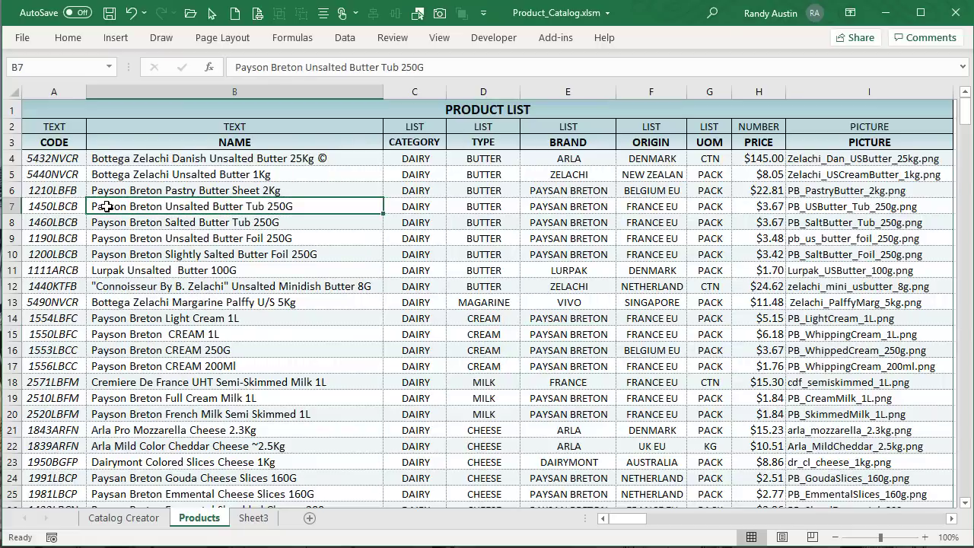
{"action": "mouse_move", "coordinate": [630, 518]}
{"action": "left_mouse_down"}
{"action": "mouse_move", "coordinate": [643, 518]}
{"action": "mouse_move", "coordinate": [634, 518]}
{"action": "left_mouse_up"}
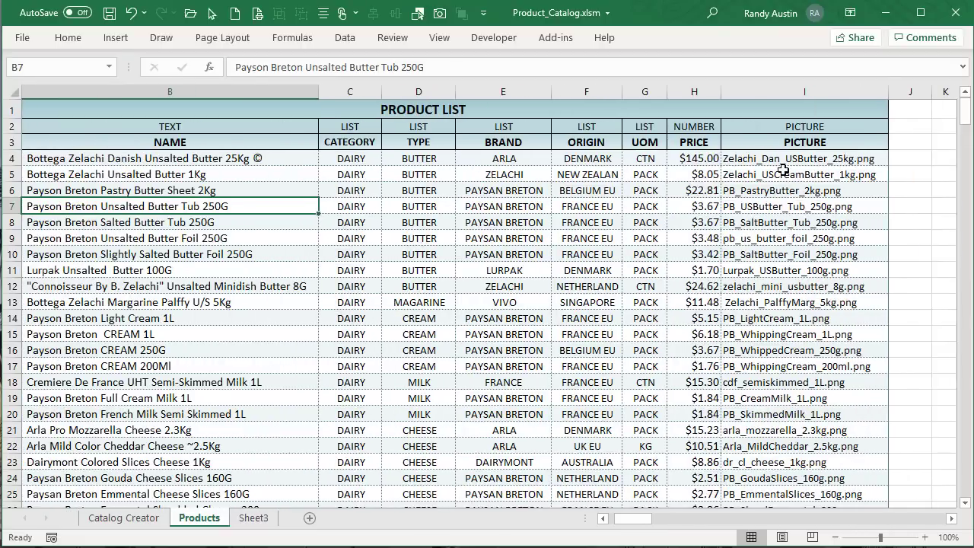
{"action": "left_click_drag", "start_coordinate": [783, 169], "coordinate": [783, 380]}
{"action": "left_click", "coordinate": [778, 191]}
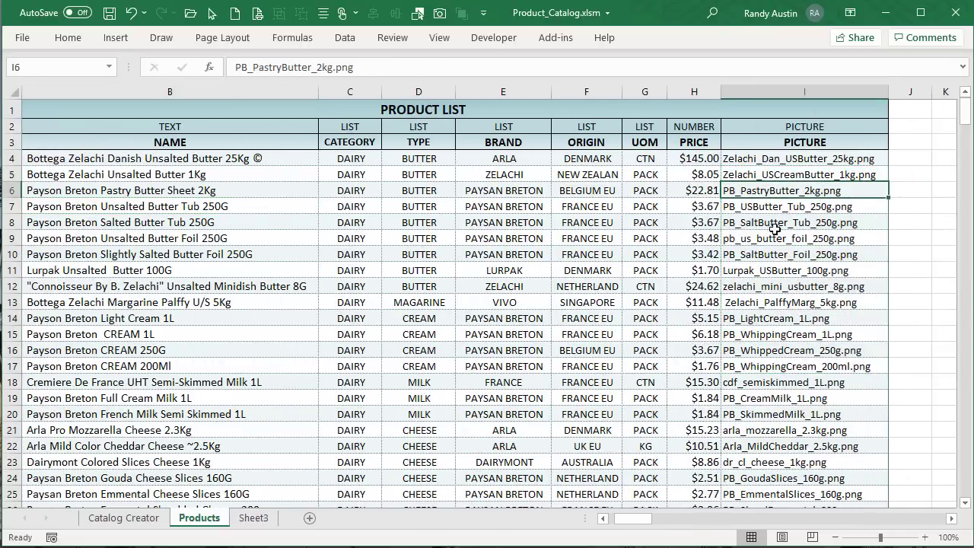
{"action": "left_click", "coordinate": [781, 175]}
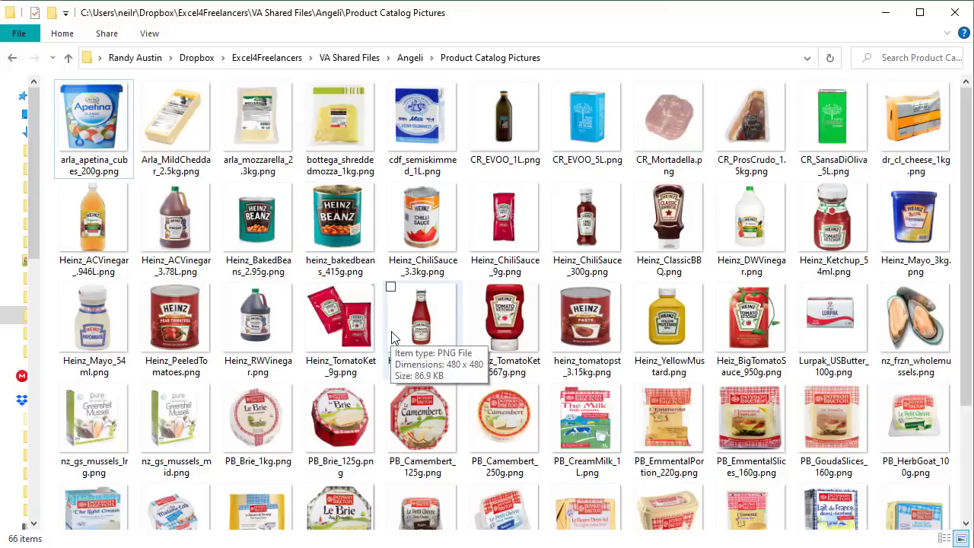
Look through the image files in the Product Catalog Pictures folder, then return to the workbook.
{"action": "scroll", "coordinate": [384, 179], "scroll_direction": "down", "scroll_amount": 2}
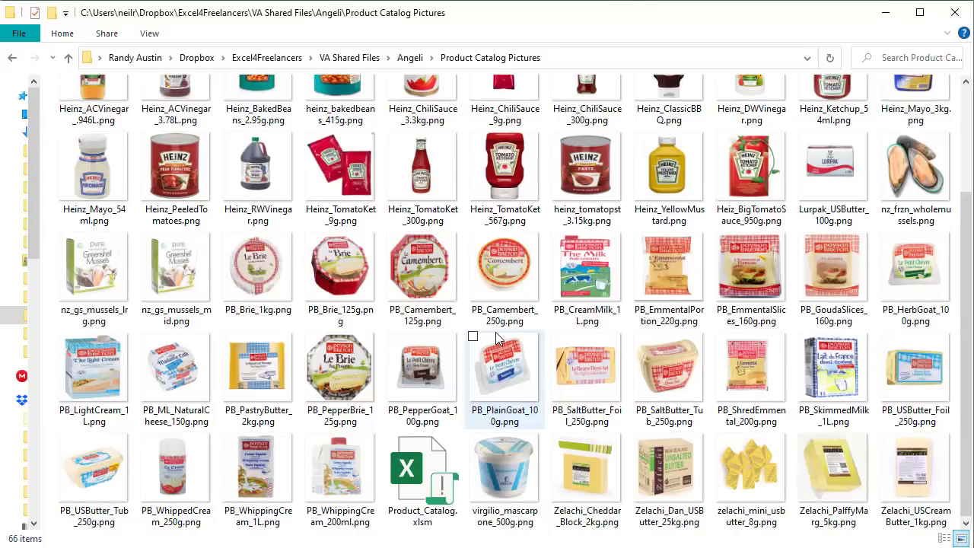
{"action": "scroll", "coordinate": [351, 177], "scroll_direction": "up", "scroll_amount": 2}
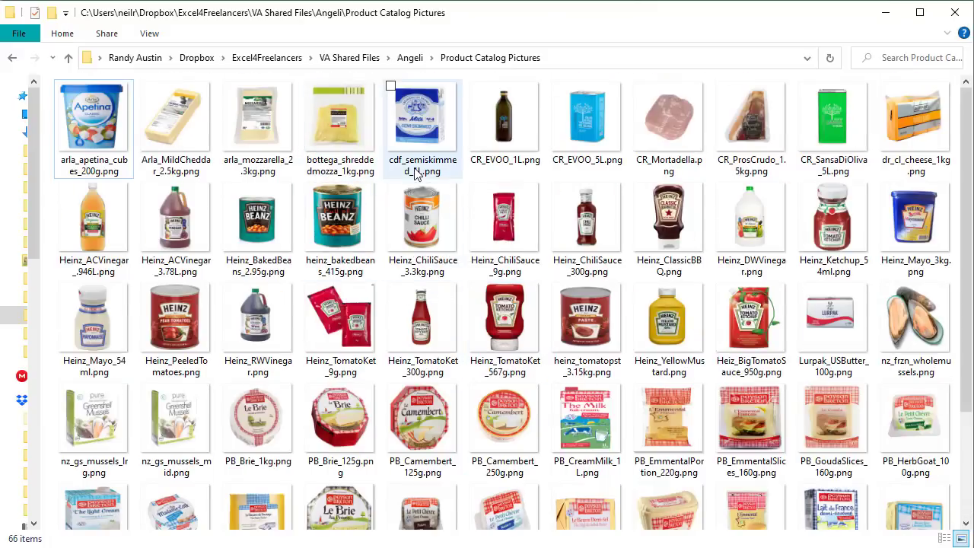
{"action": "left_click", "coordinate": [885, 14]}
Review the picture file names down the product list and return to its first rows.
{"action": "left_click", "coordinate": [811, 216]}
{"action": "left_click_drag", "start_coordinate": [798, 165], "coordinate": [797, 335]}
{"action": "left_click", "coordinate": [818, 266]}
{"action": "scroll", "coordinate": [817, 308], "scroll_direction": "down", "scroll_amount": 11}
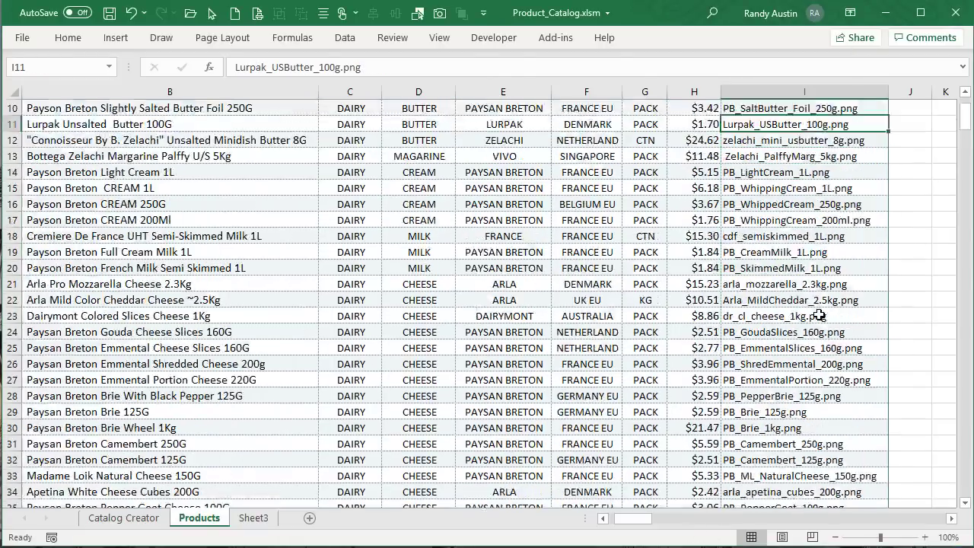
{"action": "scroll", "coordinate": [818, 314], "scroll_direction": "down", "scroll_amount": 4}
{"action": "scroll", "coordinate": [819, 314], "scroll_direction": "up", "scroll_amount": 2}
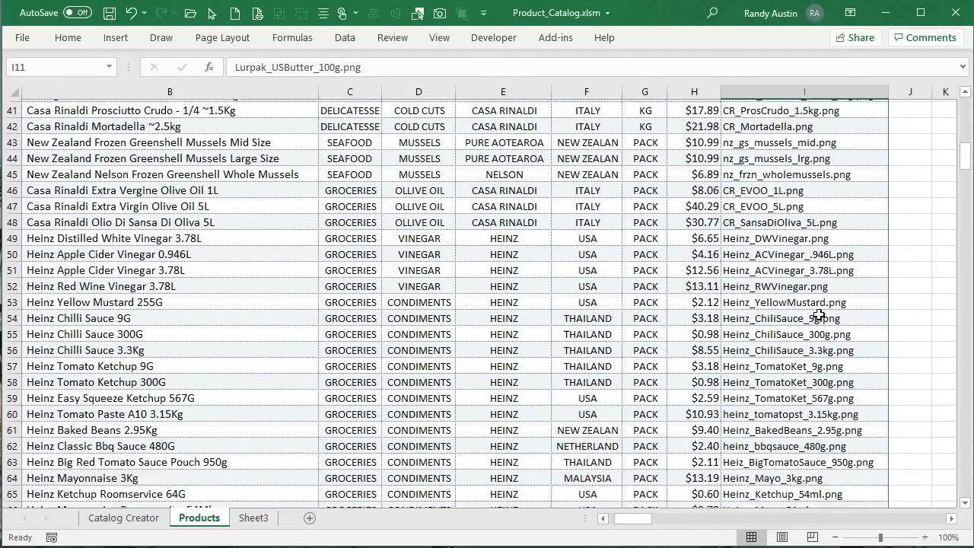
{"action": "scroll", "coordinate": [819, 315], "scroll_direction": "down", "scroll_amount": 2}
{"action": "scroll", "coordinate": [819, 314], "scroll_direction": "up", "scroll_amount": 5}
{"action": "scroll", "coordinate": [818, 315], "scroll_direction": "up", "scroll_amount": 10}
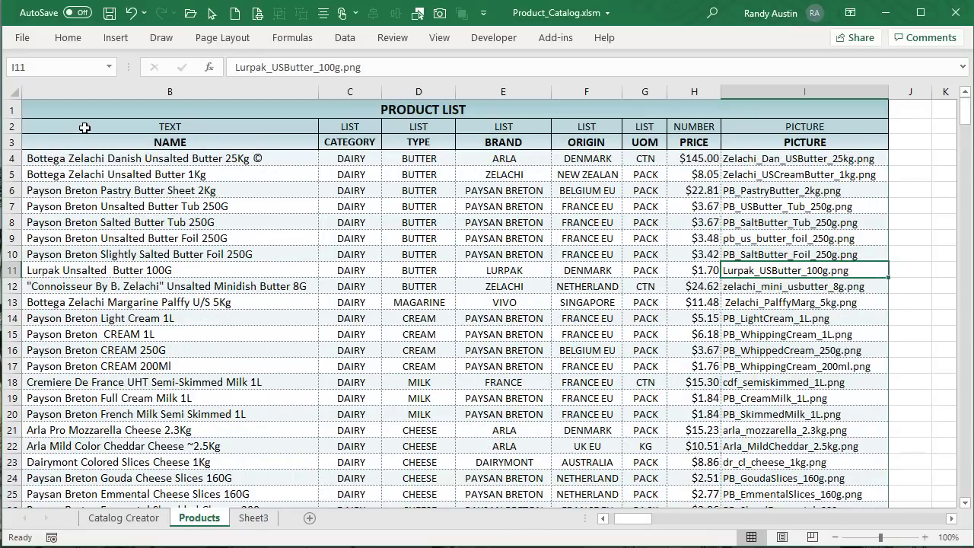
Examine the field types in row 2 above the Name, Type, Brand, Price and Picture headings.
{"action": "left_click", "coordinate": [85, 128]}
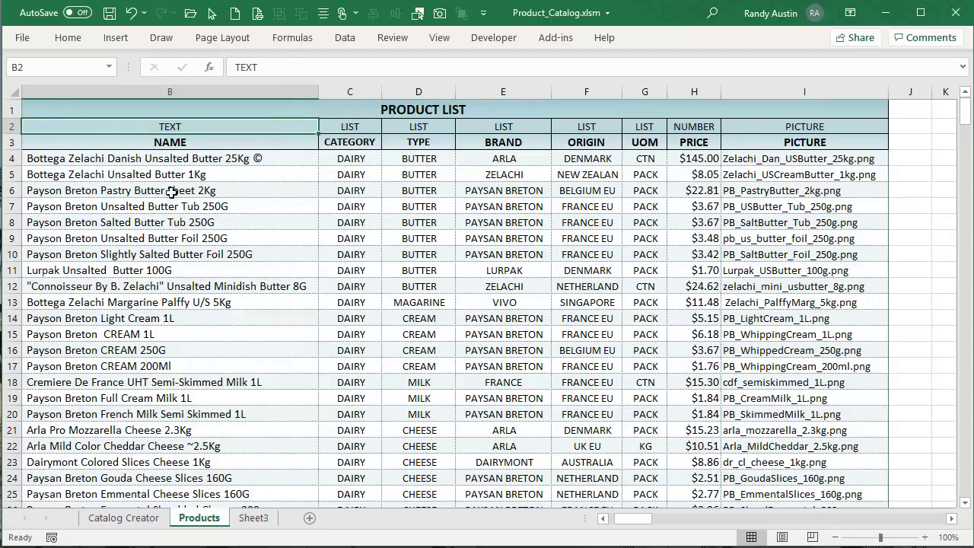
{"action": "left_click", "coordinate": [373, 125]}
{"action": "left_click", "coordinate": [438, 132]}
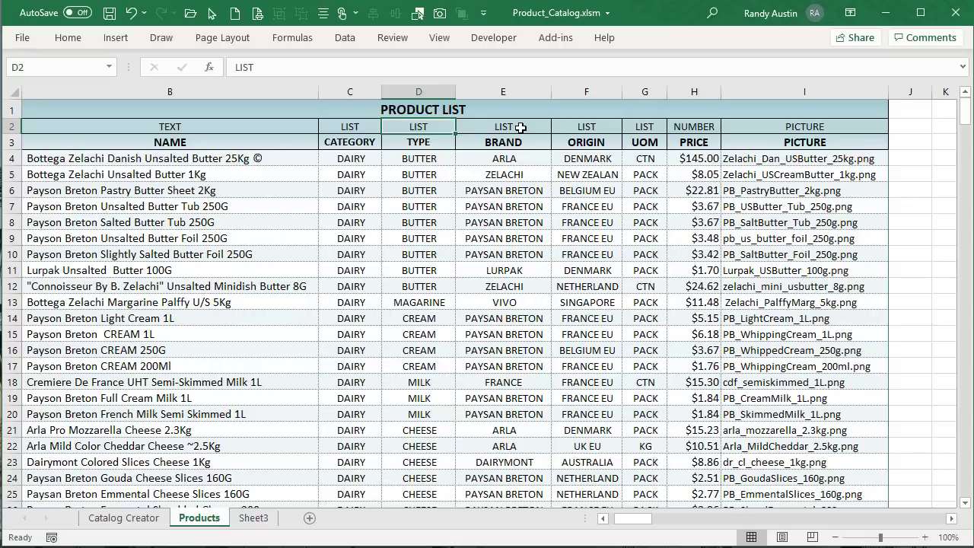
{"action": "left_click", "coordinate": [520, 128]}
{"action": "left_click", "coordinate": [686, 127]}
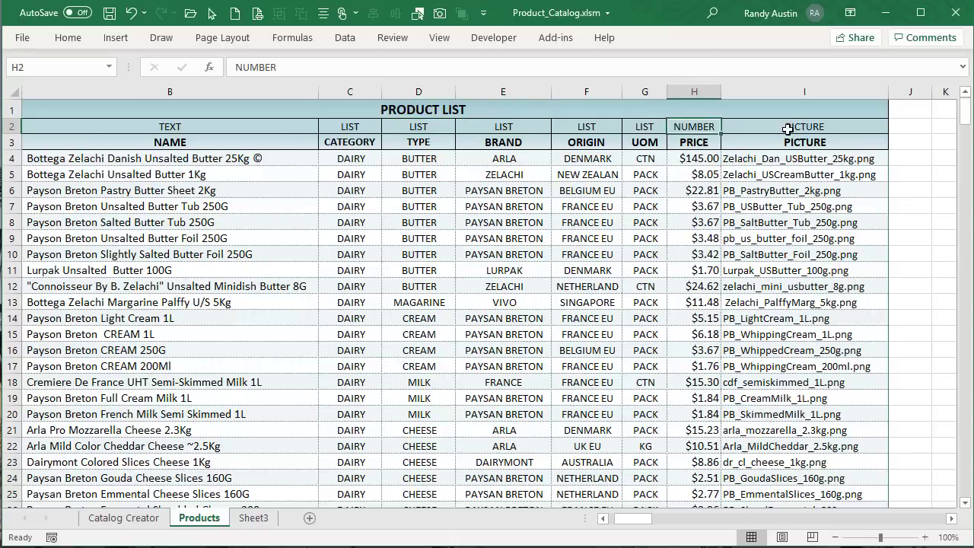
{"action": "left_click", "coordinate": [728, 128]}
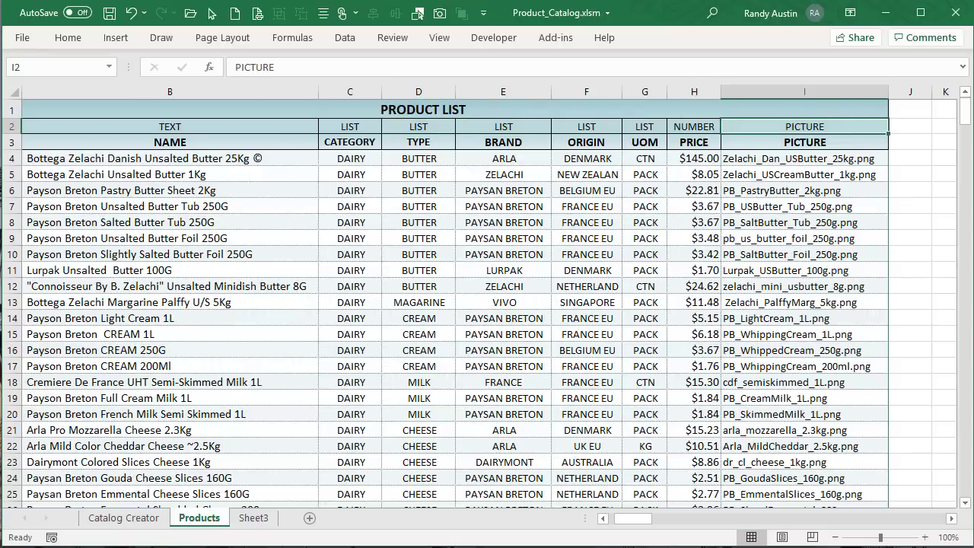
Generate the product catalog again from the Catalog Creator sheet.
{"action": "left_click", "coordinate": [122, 517]}
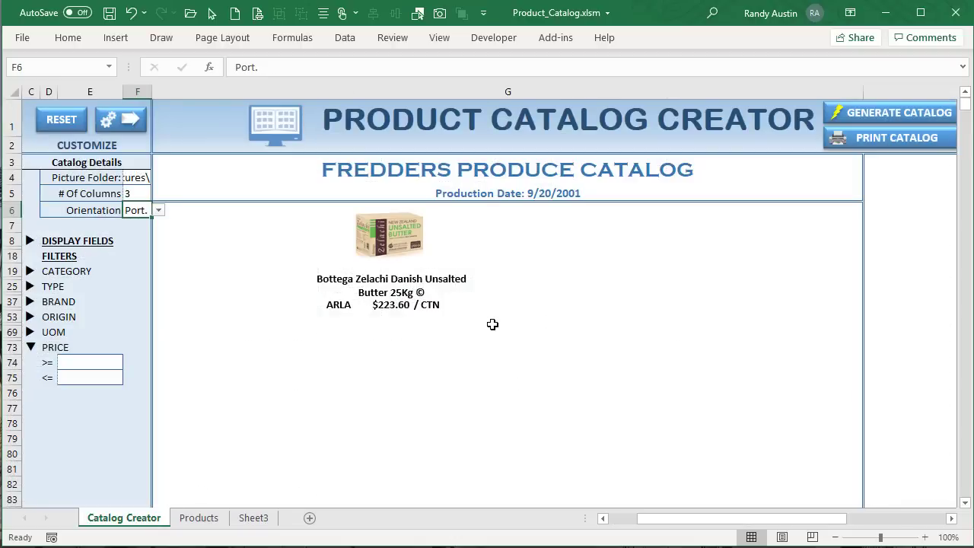
{"action": "left_click", "coordinate": [884, 114]}
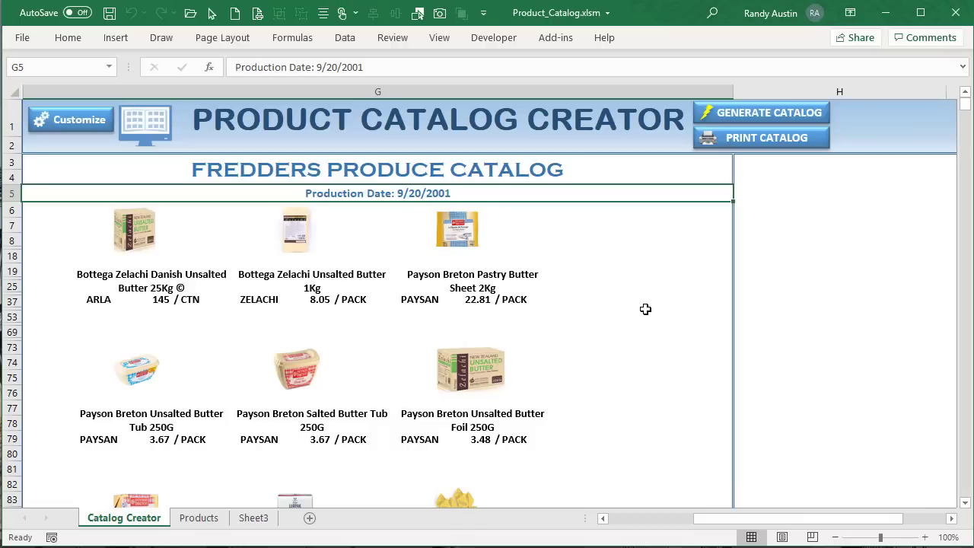
{"action": "left_click_drag", "start_coordinate": [751, 525], "coordinate": [570, 517]}
Reopen the customization view and enable CATEGORY among the display fields.
{"action": "left_click", "coordinate": [65, 117]}
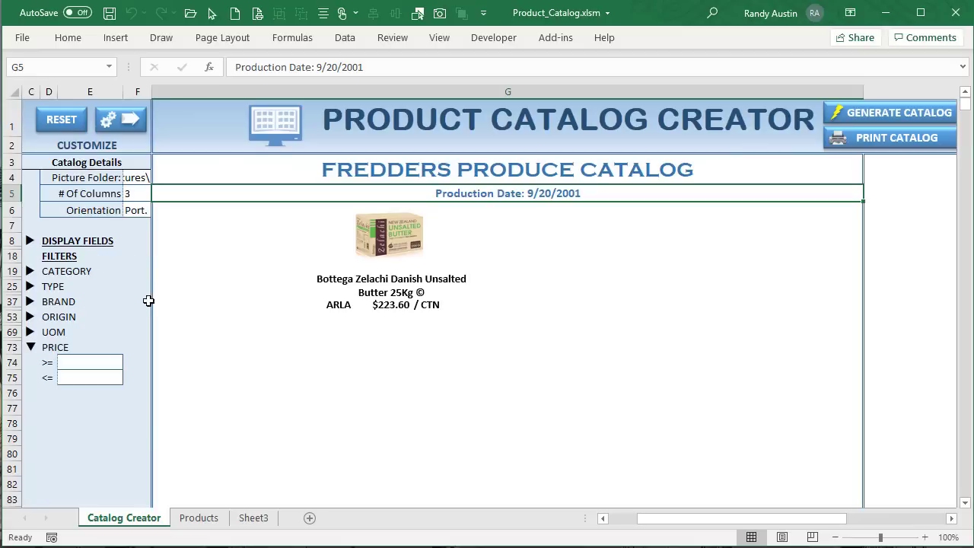
{"action": "left_click", "coordinate": [26, 241]}
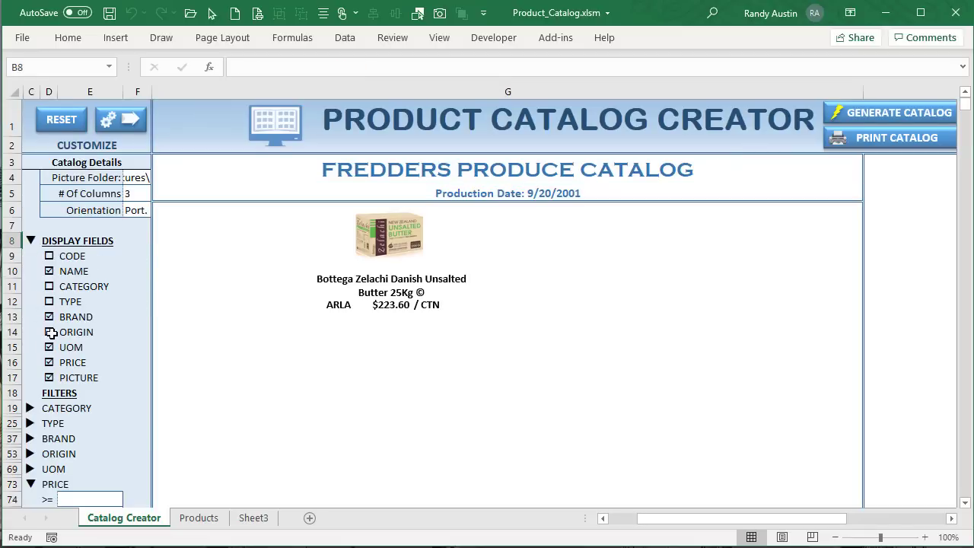
{"action": "left_click", "coordinate": [50, 285]}
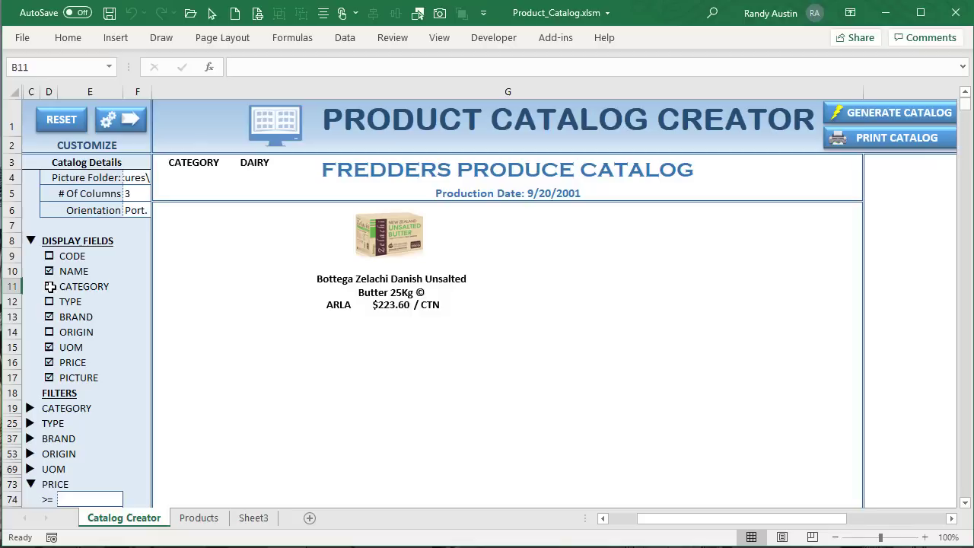
Move the CATEGORY label and its DAIRY value together to just below the brand and price line of the sample product.
{"action": "left_click", "coordinate": [202, 169]}
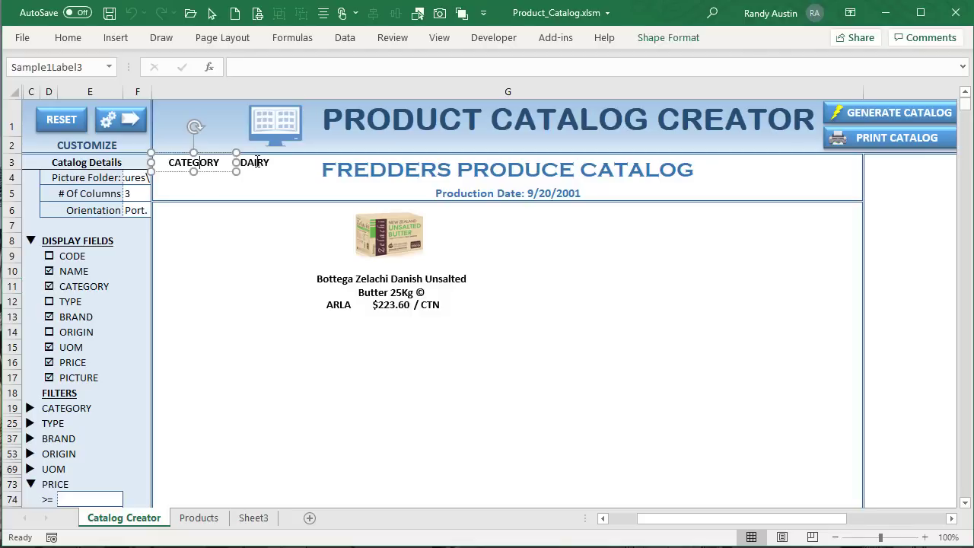
{"action": "left_click", "coordinate": [257, 164]}
{"action": "left_click", "coordinate": [195, 164]}
{"action": "left_click", "coordinate": [259, 170], "text": "ctrl"}
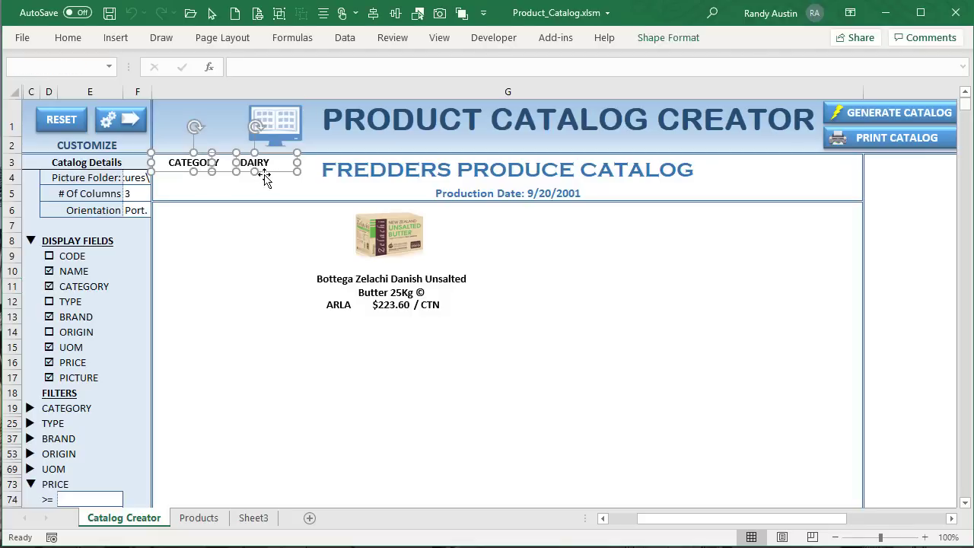
{"action": "left_click_drag", "start_coordinate": [265, 174], "coordinate": [418, 330]}
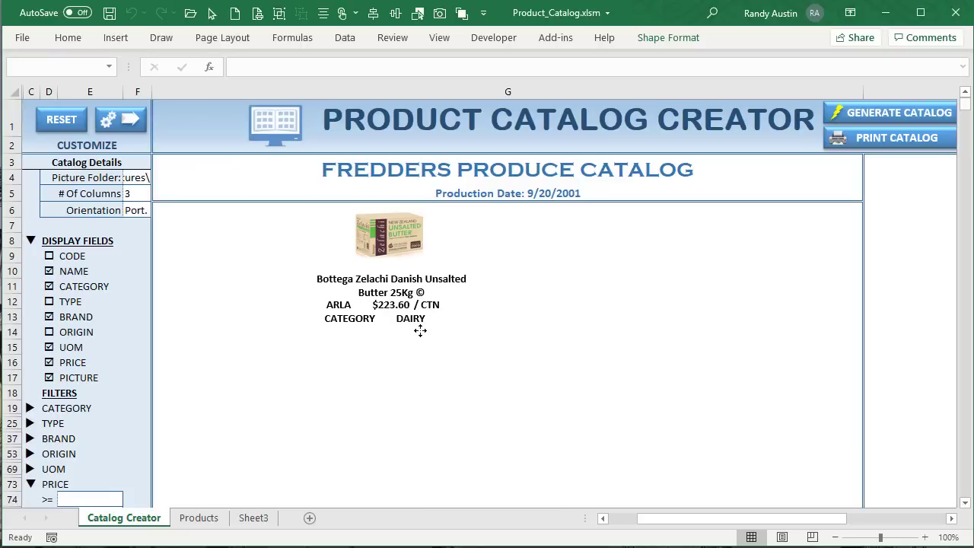
Deselect the sample product's fields and generate the product catalog with the CATEGORY line included.
{"action": "left_click", "coordinate": [522, 317]}
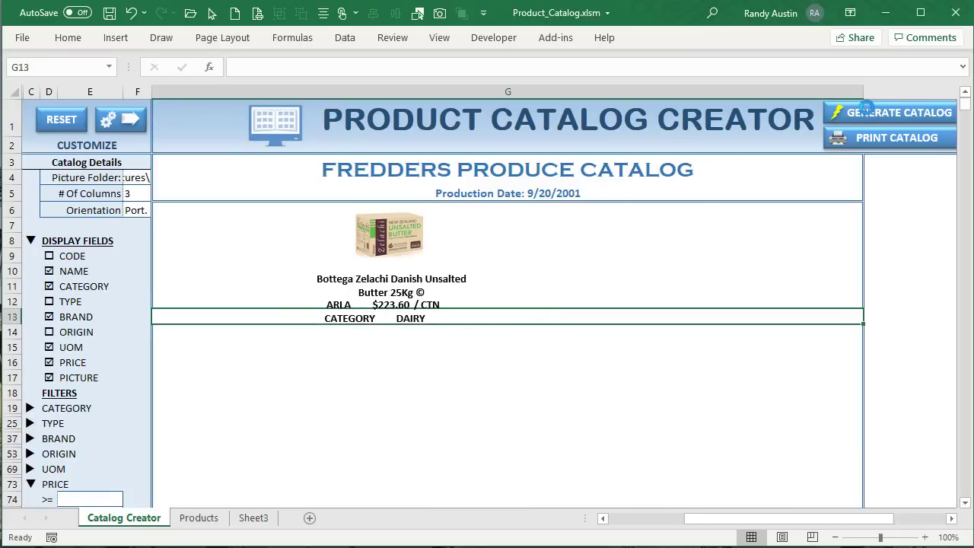
{"action": "left_click", "coordinate": [866, 108]}
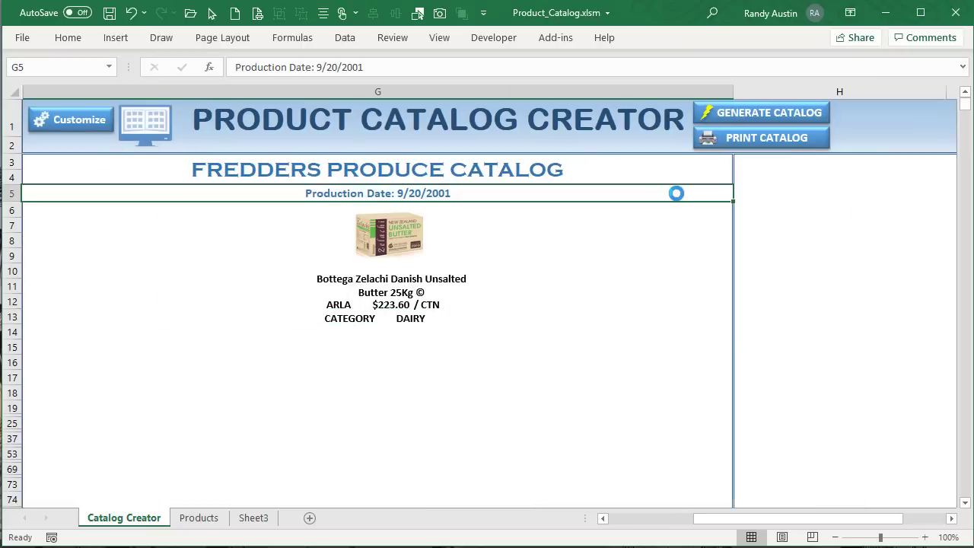
Look through the generated catalog, checking the category line under the dairy, delicatessen, seafood and grocery products.
{"action": "scroll", "coordinate": [392, 343], "scroll_direction": "down", "scroll_amount": 12}
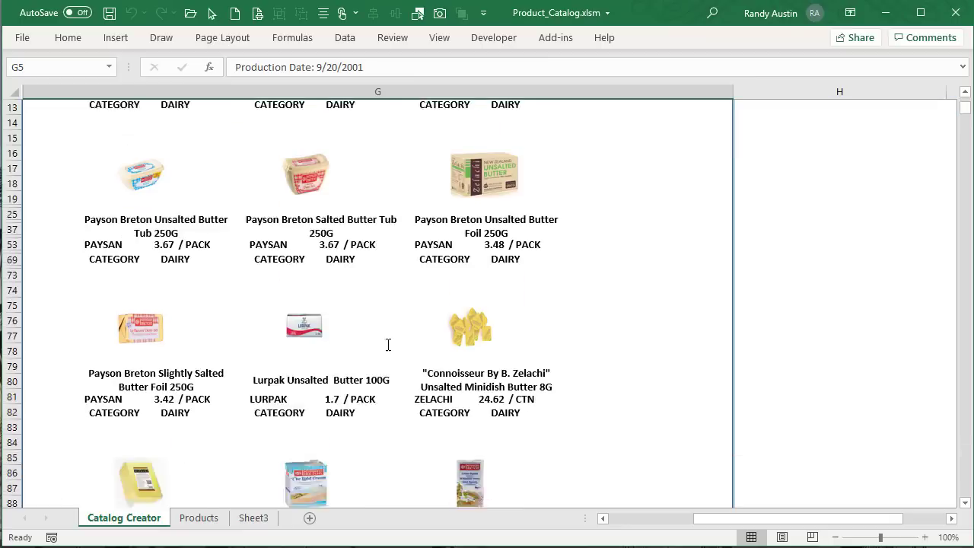
{"action": "scroll", "coordinate": [385, 343], "scroll_direction": "down", "scroll_amount": 19}
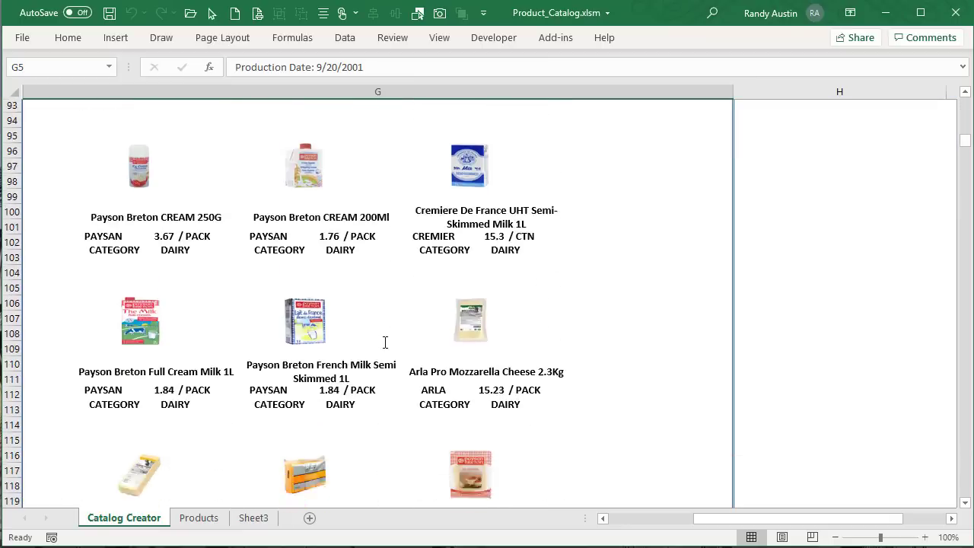
{"action": "scroll", "coordinate": [381, 339], "scroll_direction": "down", "scroll_amount": 15}
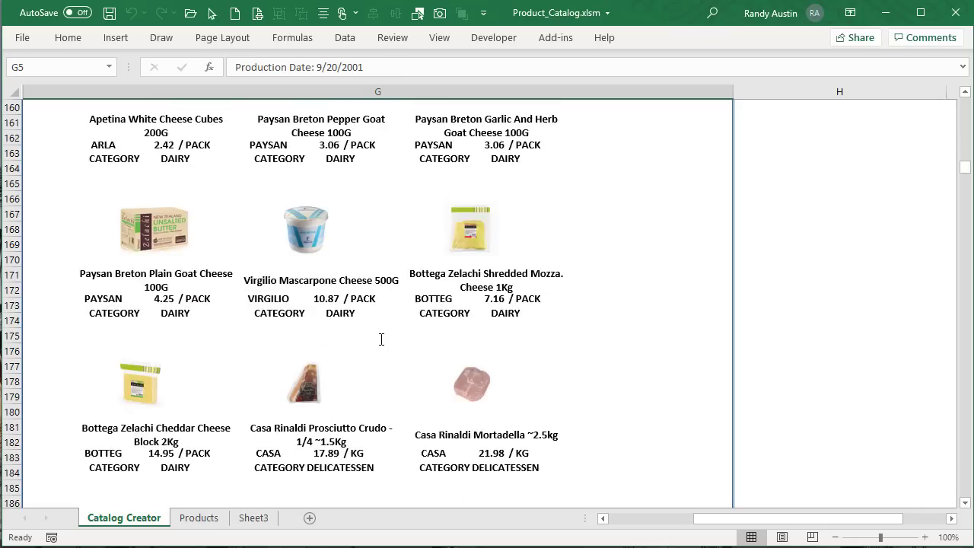
{"action": "left_click", "coordinate": [458, 332]}
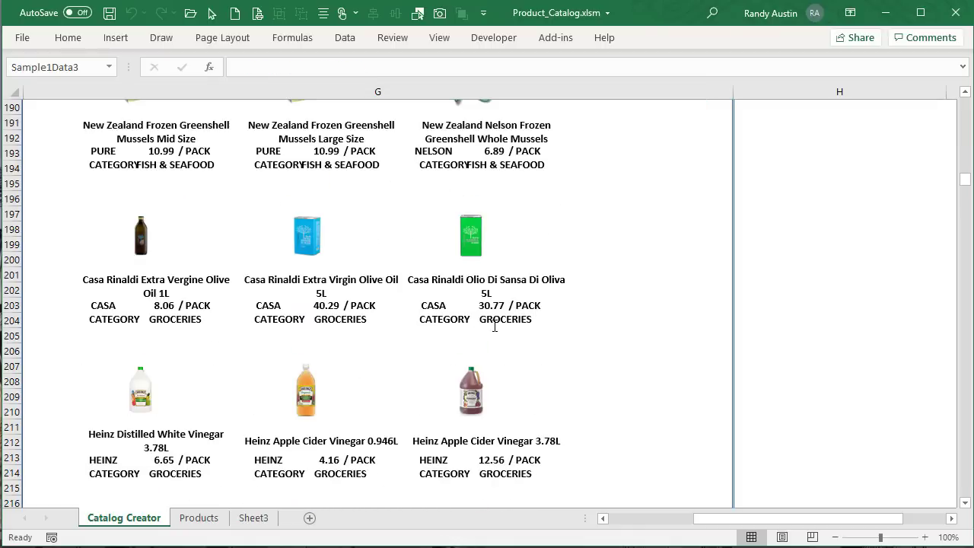
{"action": "left_click", "coordinate": [376, 328]}
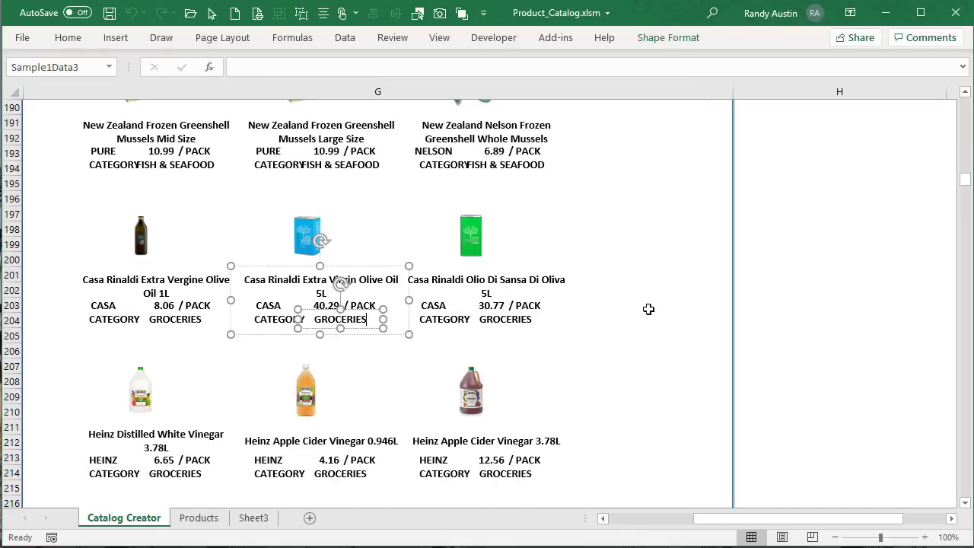
{"action": "scroll", "coordinate": [645, 310], "scroll_direction": "up", "scroll_amount": 20}
{"action": "scroll", "coordinate": [638, 312], "scroll_direction": "up", "scroll_amount": 20}
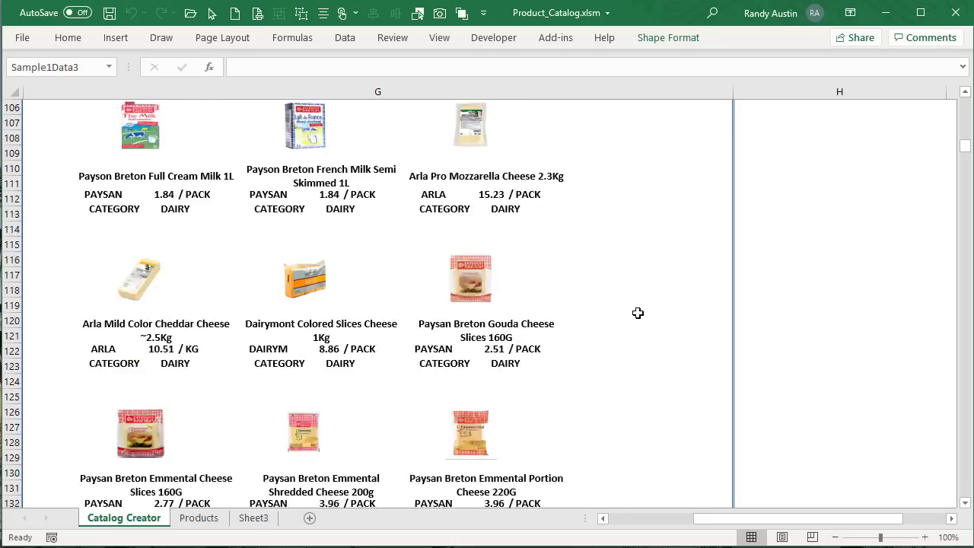
{"action": "scroll", "coordinate": [638, 313], "scroll_direction": "up", "scroll_amount": 2}
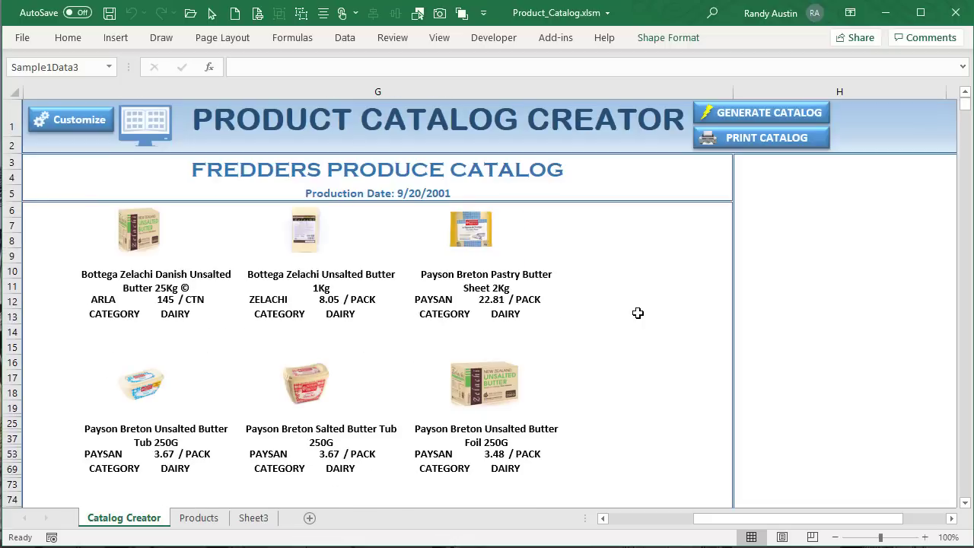
Reopen the customization view and exclude DAIRY, DELICATESSEN, FISH & SEAFOOD and VEGETABLES from the CATEGORY filter, keeping only GROCERIES.
{"action": "left_click", "coordinate": [65, 126]}
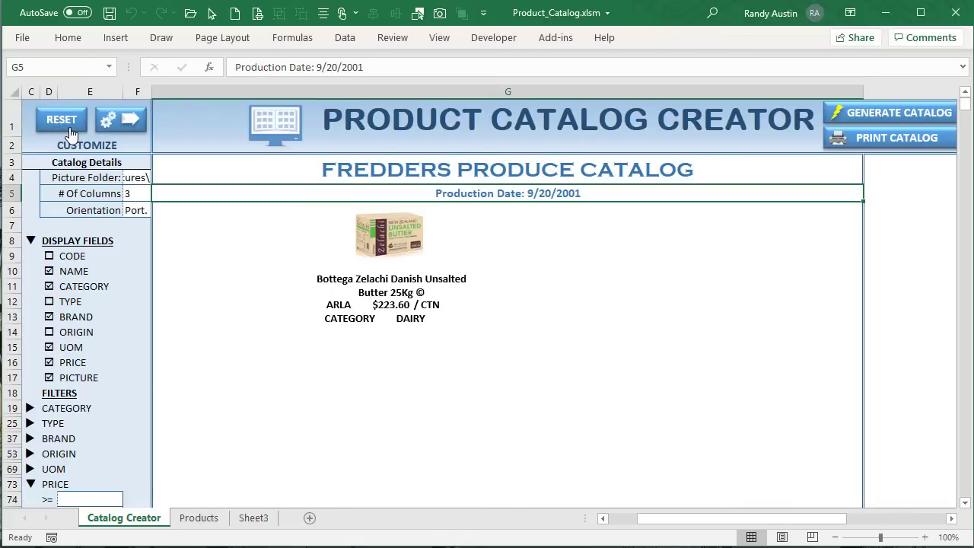
{"action": "scroll", "coordinate": [73, 333], "scroll_direction": "down", "scroll_amount": 1}
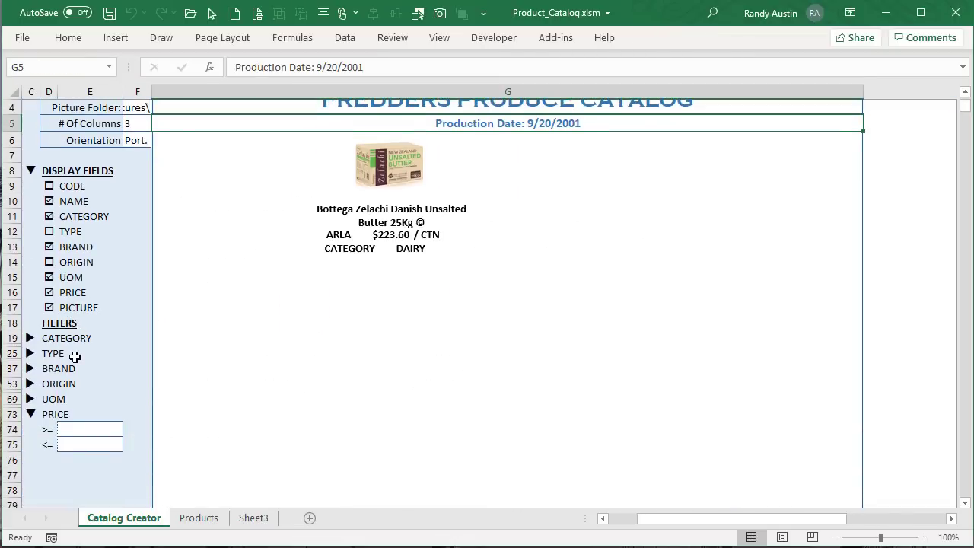
{"action": "left_click", "coordinate": [28, 338]}
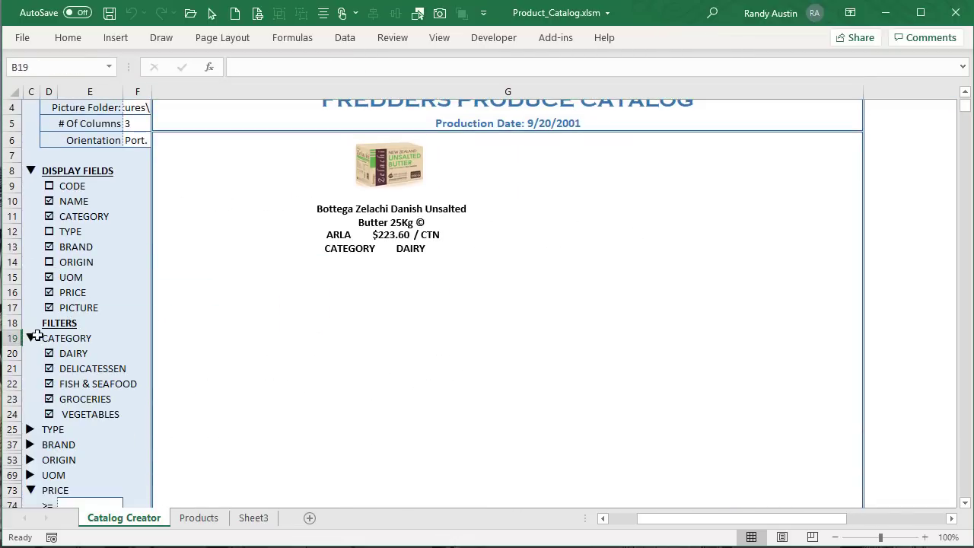
{"action": "left_click", "coordinate": [46, 355]}
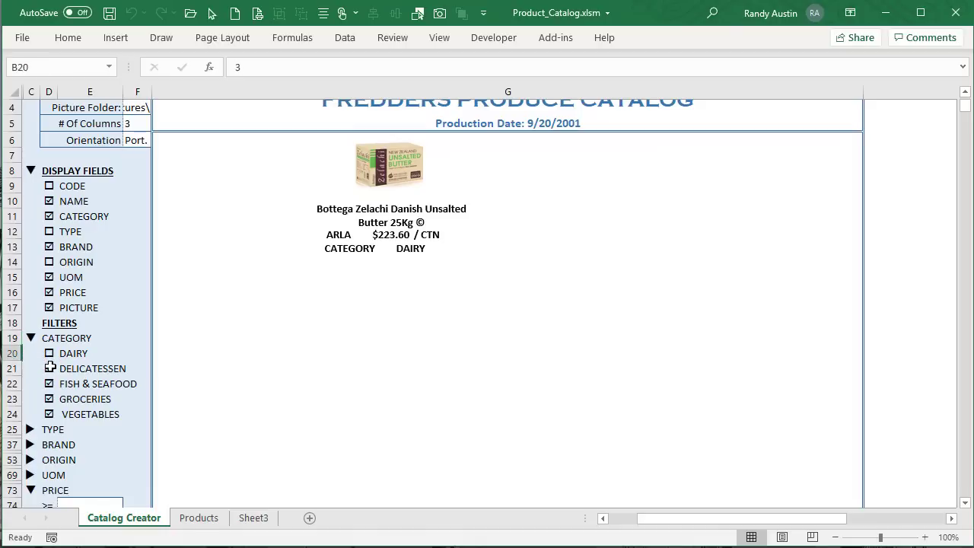
{"action": "left_click", "coordinate": [47, 370]}
{"action": "left_click", "coordinate": [48, 385]}
{"action": "left_click", "coordinate": [47, 413]}
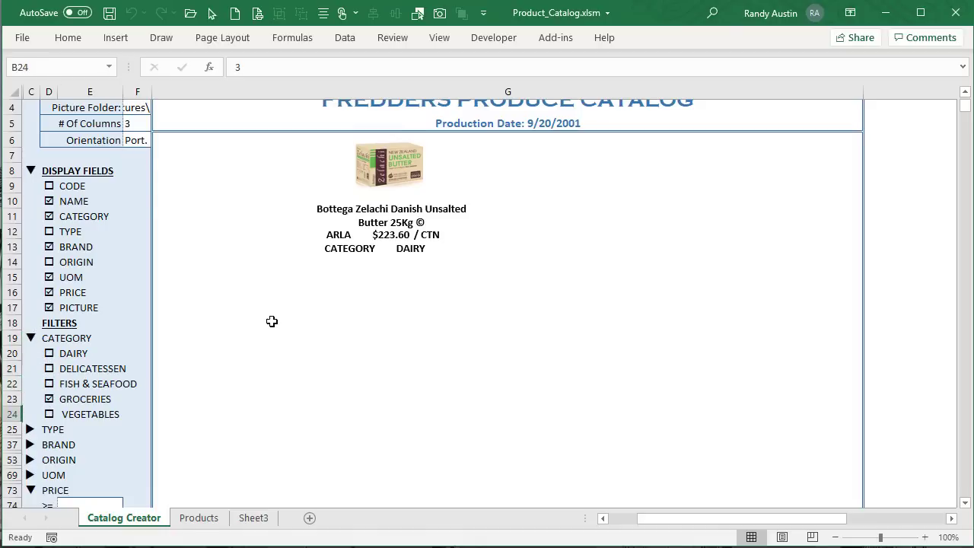
Generate the catalog with the groceries filter and look through its products.
{"action": "scroll", "coordinate": [274, 318], "scroll_direction": "up", "scroll_amount": 1}
{"action": "left_click", "coordinate": [890, 105]}
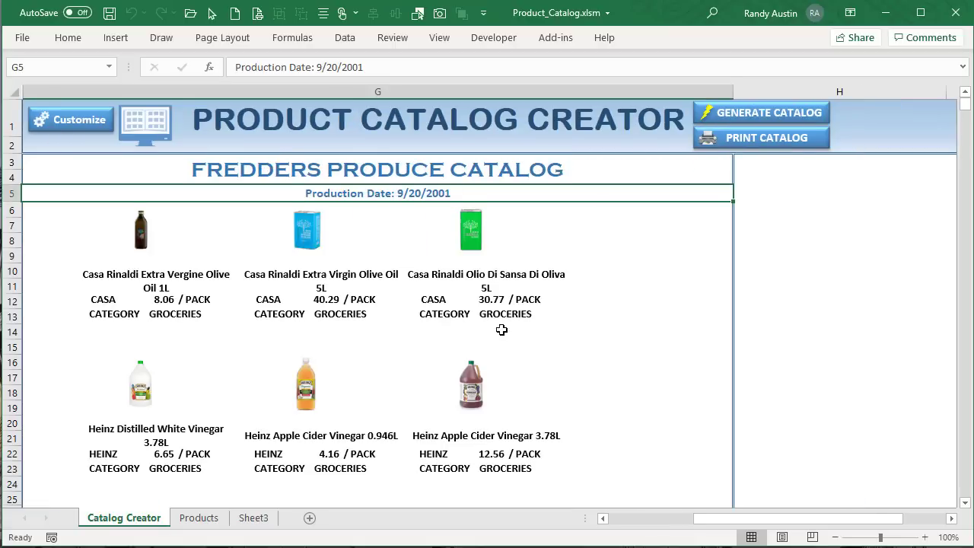
{"action": "scroll", "coordinate": [501, 329], "scroll_direction": "down", "scroll_amount": 20}
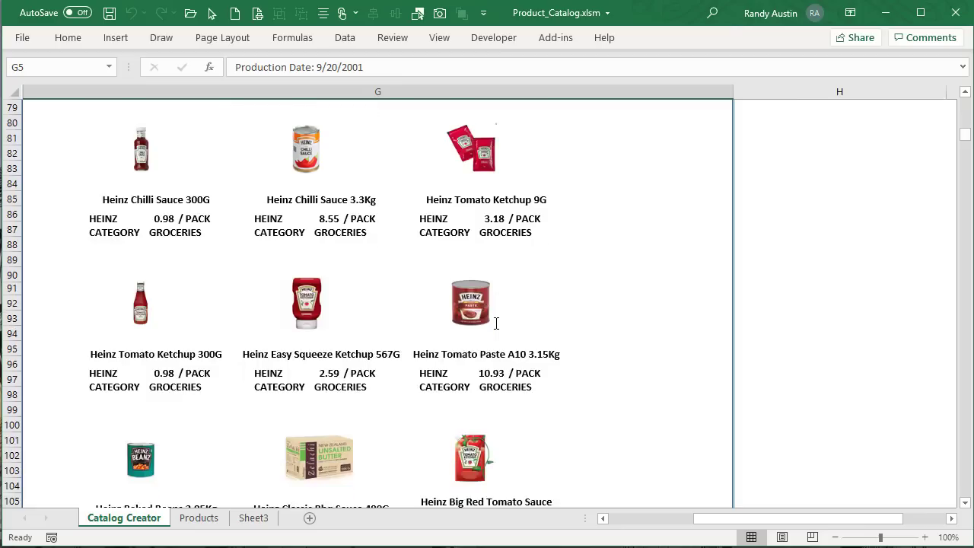
{"action": "scroll", "coordinate": [496, 323], "scroll_direction": "up", "scroll_amount": 20}
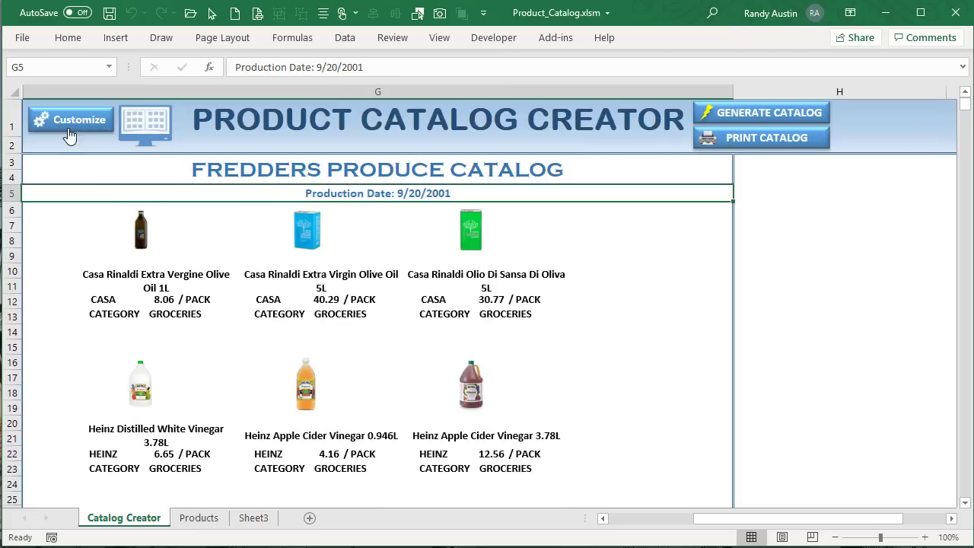
Reopen the customization view, set the number of columns to 4 and generate the catalog.
{"action": "left_click", "coordinate": [69, 135]}
{"action": "left_click", "coordinate": [126, 194]}
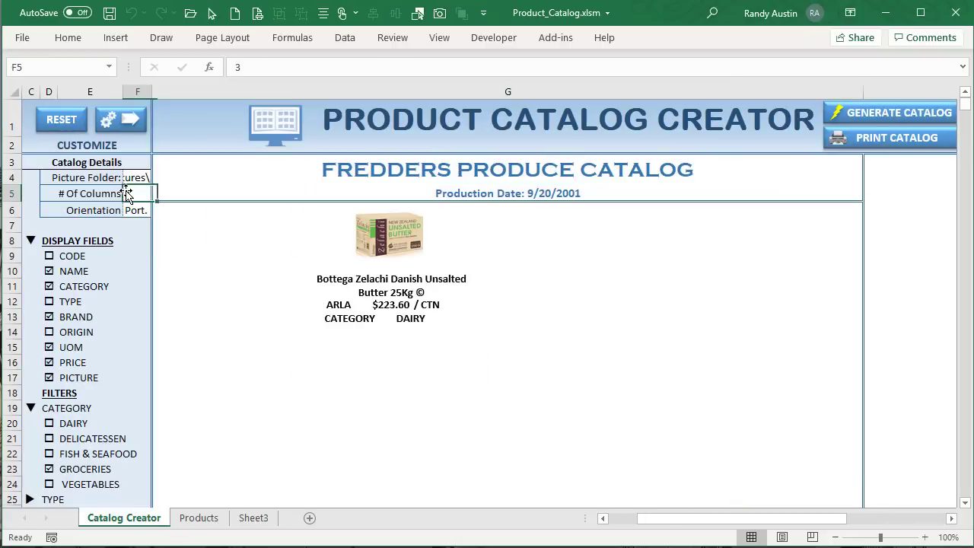
{"action": "type", "text": "4"}
{"action": "key", "text": "Return"}
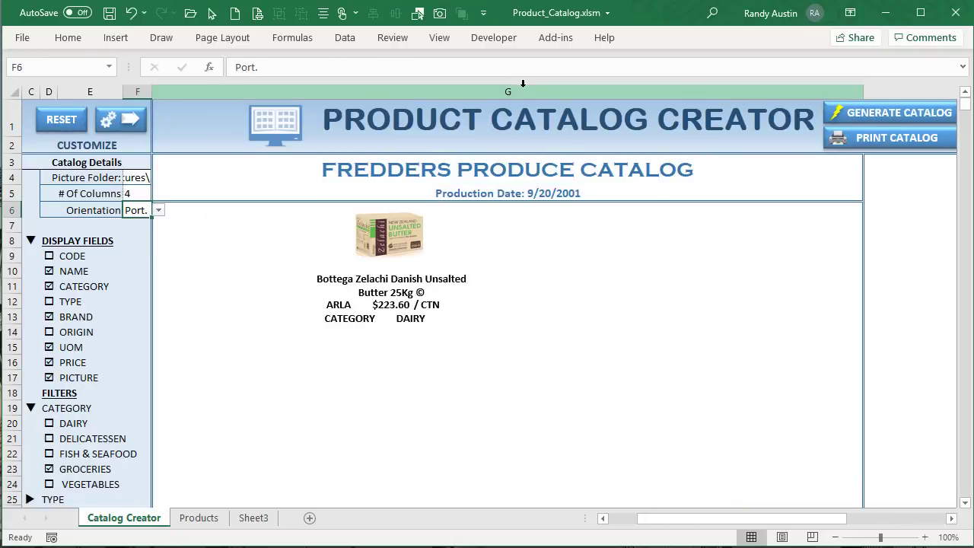
{"action": "left_click", "coordinate": [915, 114]}
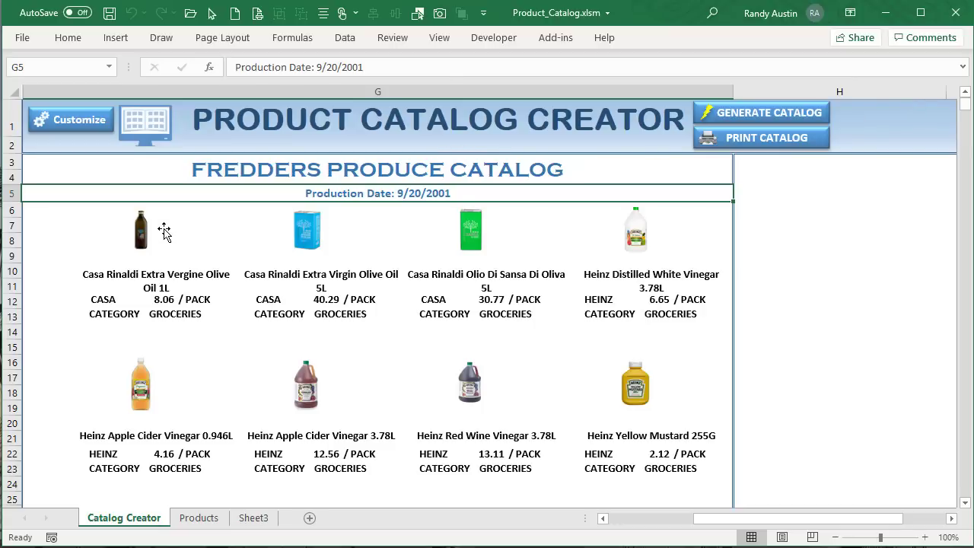
Return to the customization view and check the Orientation choices, keeping Port.
{"action": "left_click", "coordinate": [99, 120]}
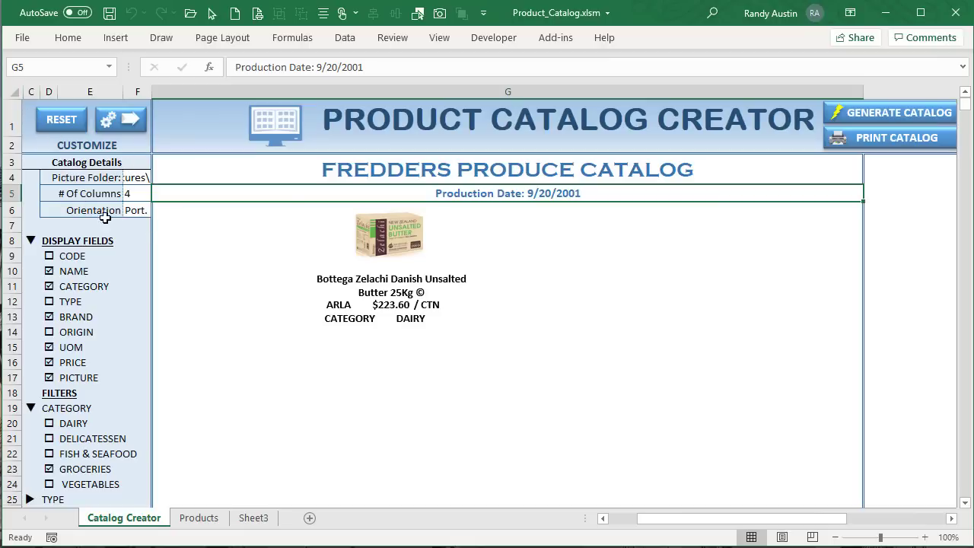
{"action": "left_click", "coordinate": [137, 210]}
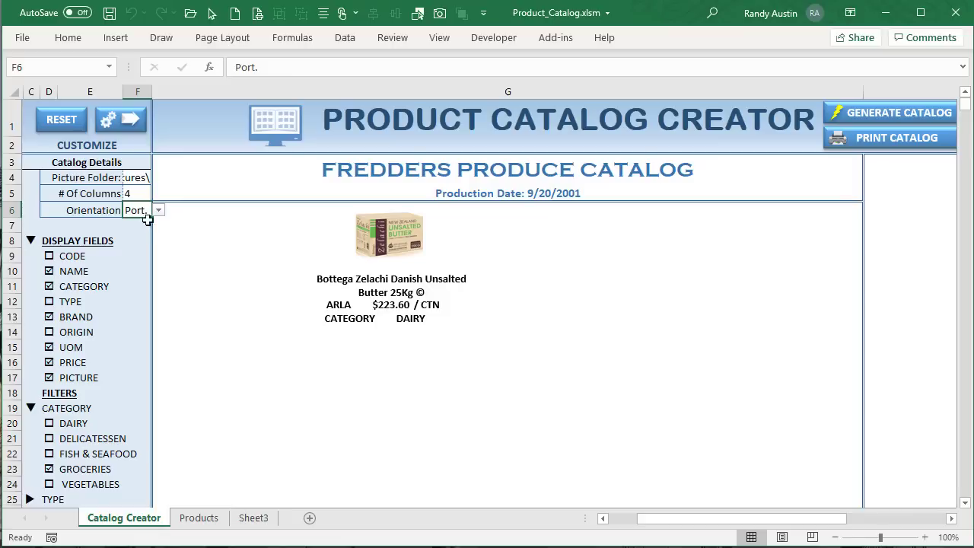
{"action": "left_click", "coordinate": [158, 211]}
{"action": "left_click", "coordinate": [160, 222]}
Show and highlight the full path stored in the Picture Folder setting.
{"action": "left_click", "coordinate": [137, 182]}
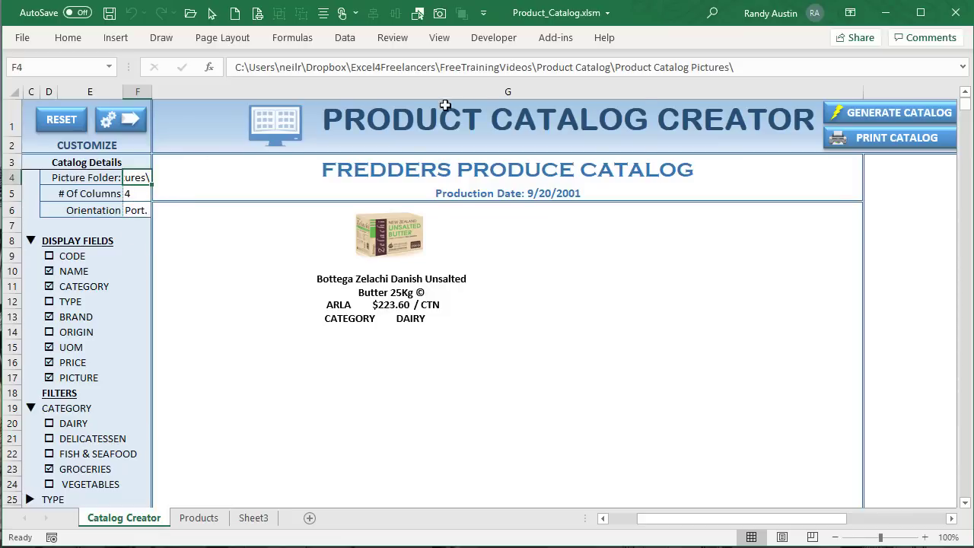
{"action": "key", "text": "F2"}
{"action": "triple_click", "coordinate": [772, 69]}
{"action": "left_click", "coordinate": [781, 67]}
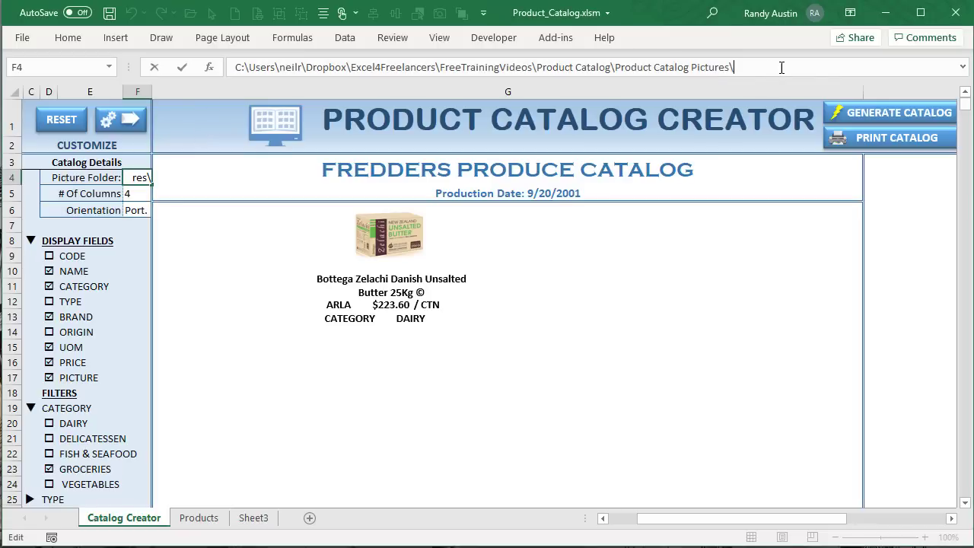
{"action": "triple_click", "coordinate": [481, 67]}
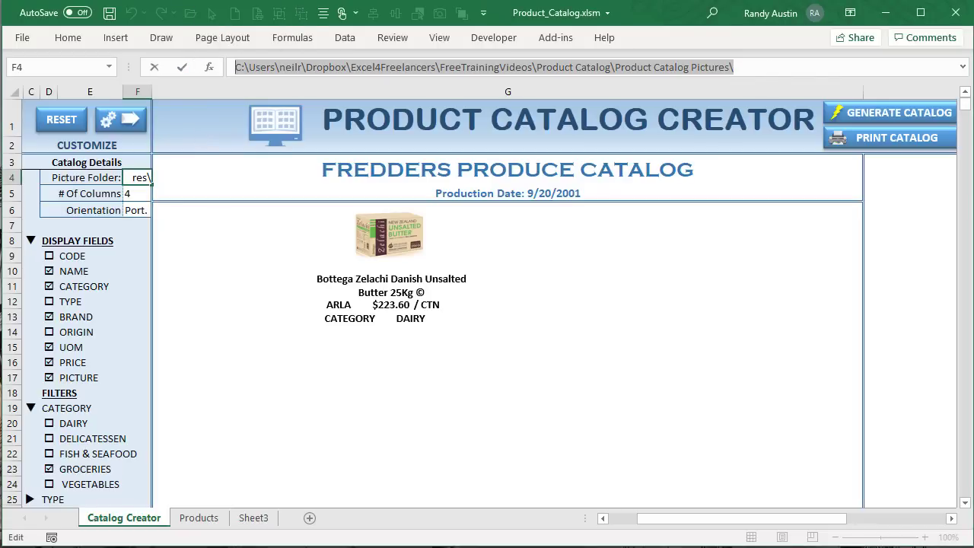
Switch to File Explorer, reveal the full path of the Product Catalog Pictures folder, and return to Excel, closing the cell edit.
{"action": "key", "text": "alt+Tab"}
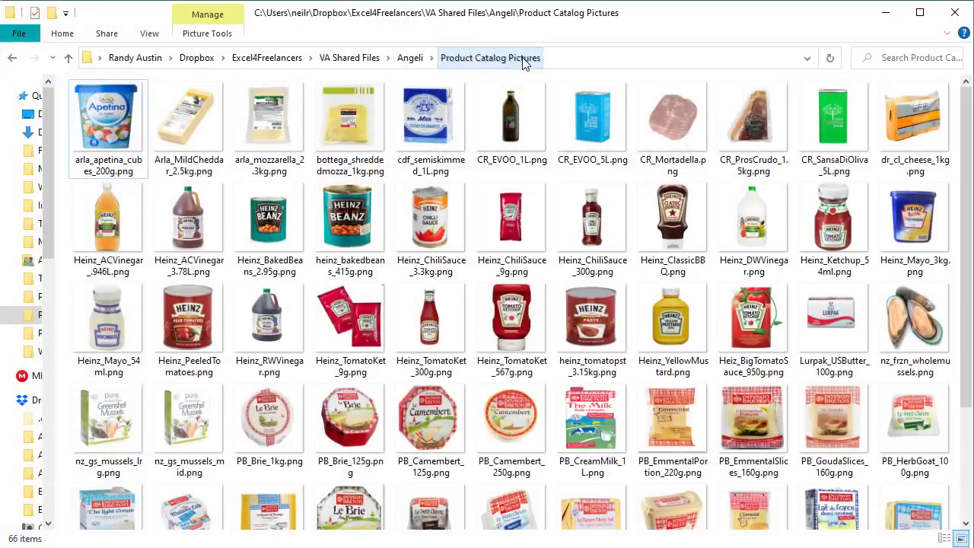
{"action": "left_click", "coordinate": [598, 61]}
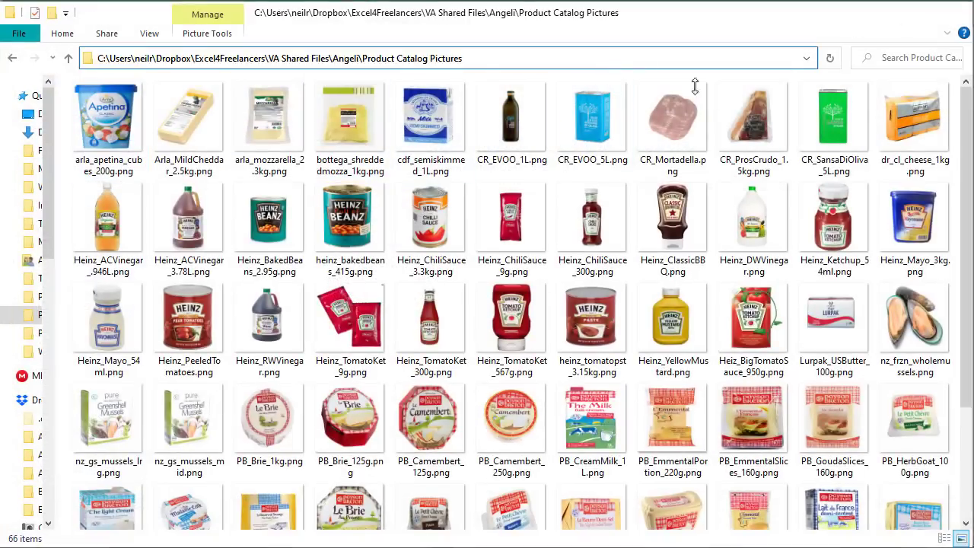
{"action": "key", "text": "alt+Tab"}
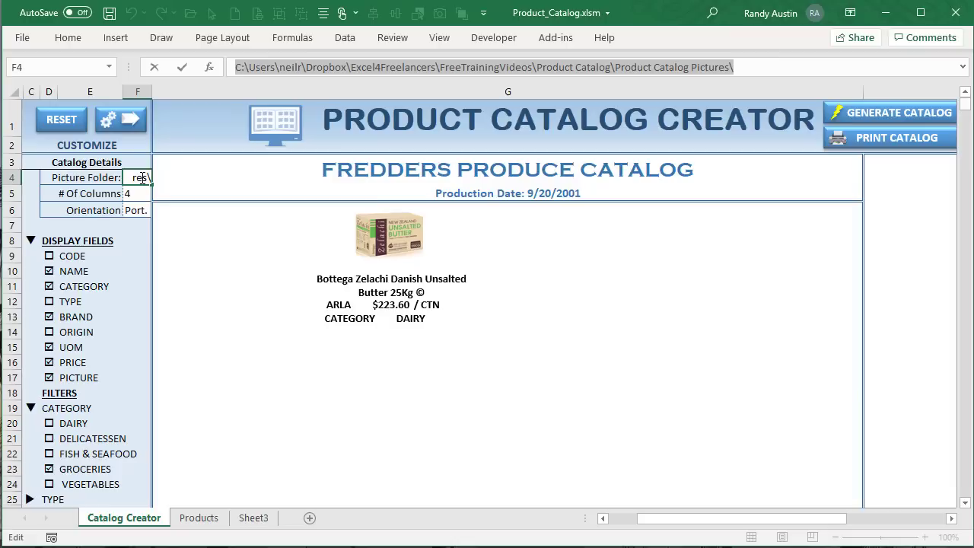
{"action": "key", "text": "Return"}
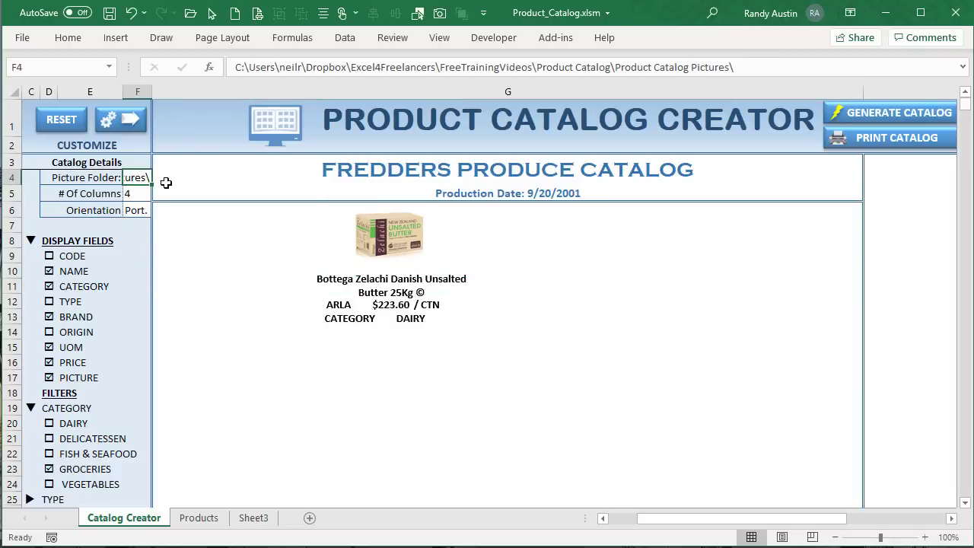
Reexamine the Picture Folder path in F4, highlighting it from end to start, and leave the cell.
{"action": "left_click", "coordinate": [395, 69]}
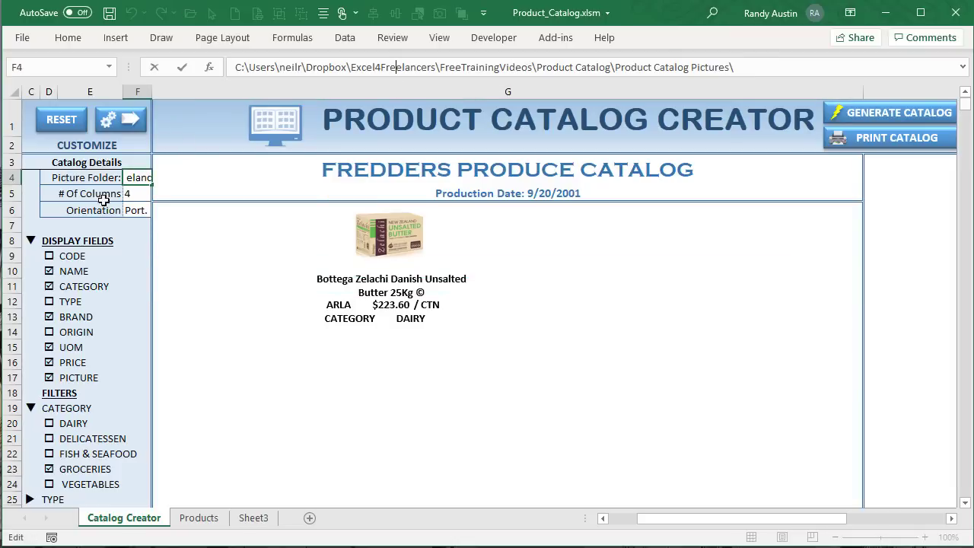
{"action": "left_click", "coordinate": [141, 189]}
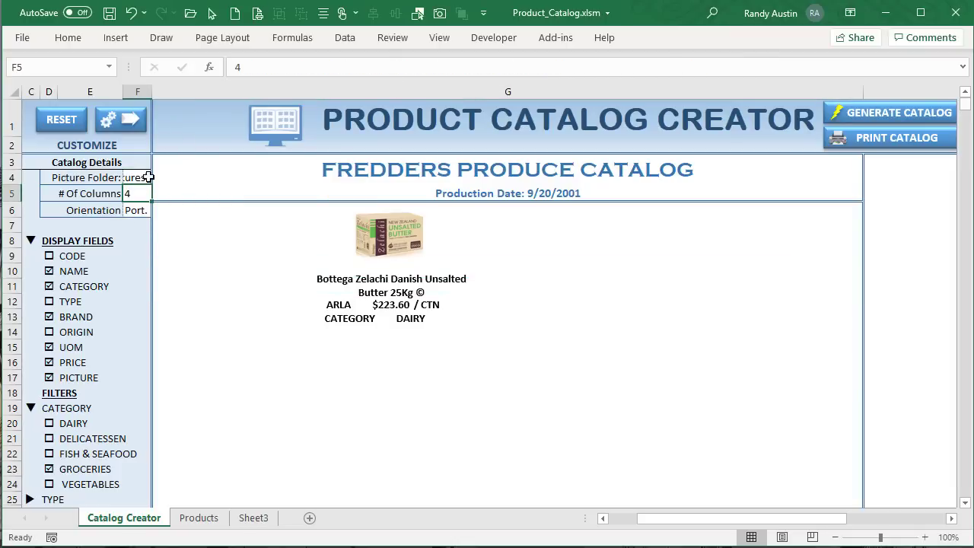
{"action": "left_click", "coordinate": [131, 177]}
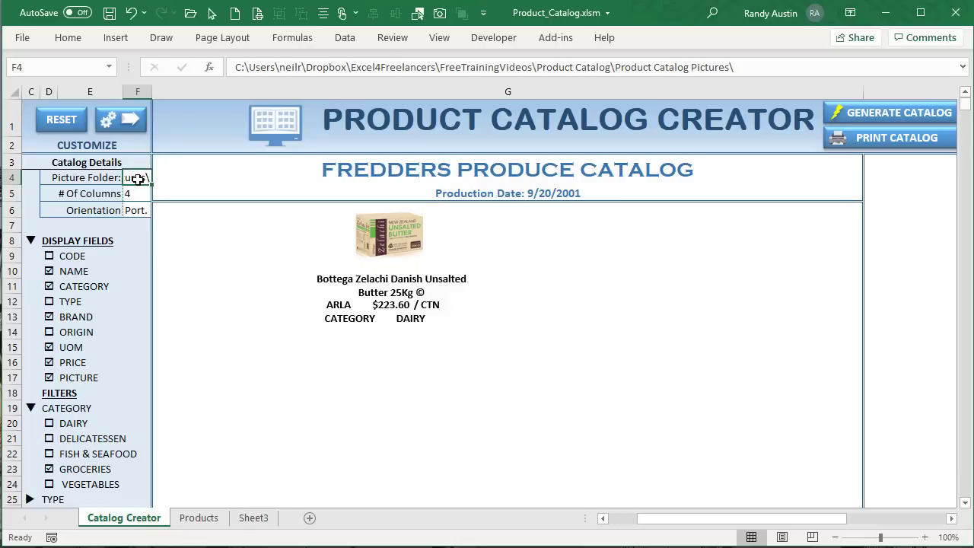
{"action": "left_click", "coordinate": [734, 67]}
{"action": "left_click_drag", "start_coordinate": [772, 67], "coordinate": [9, 62]}
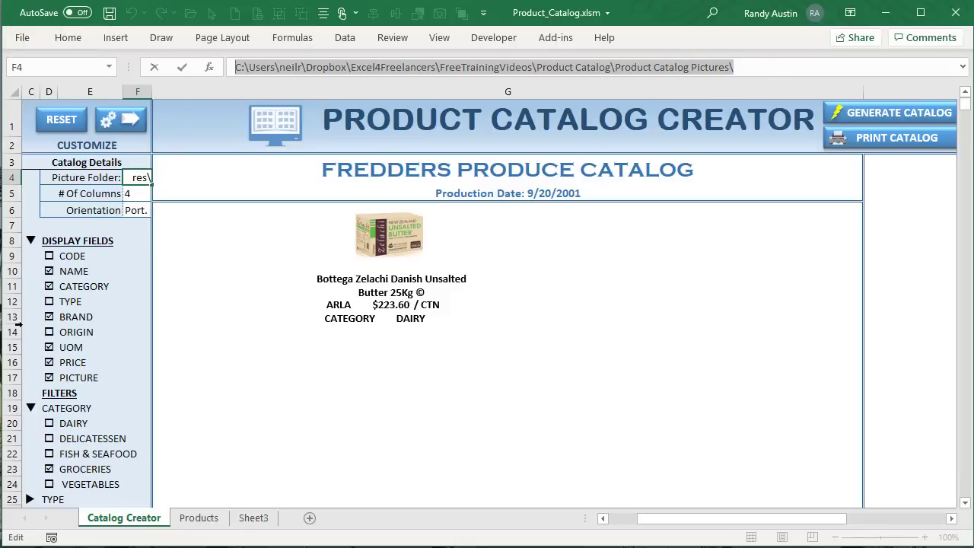
{"action": "left_click", "coordinate": [200, 467]}
On the Products sheet, highlight the picture file name for Bottega Zelachi Unsalted Butter 1Kg.
{"action": "left_click", "coordinate": [202, 520]}
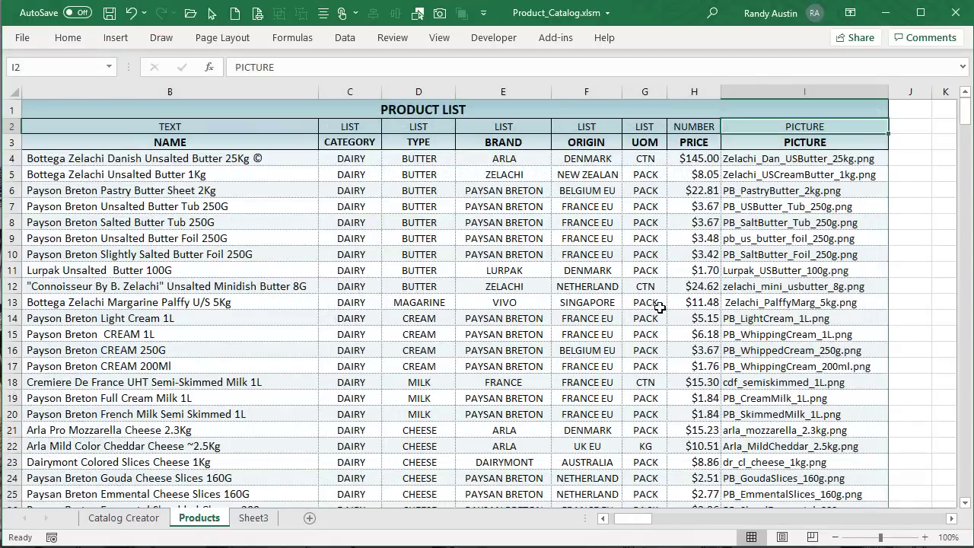
{"action": "left_click_drag", "start_coordinate": [419, 69], "coordinate": [235, 67]}
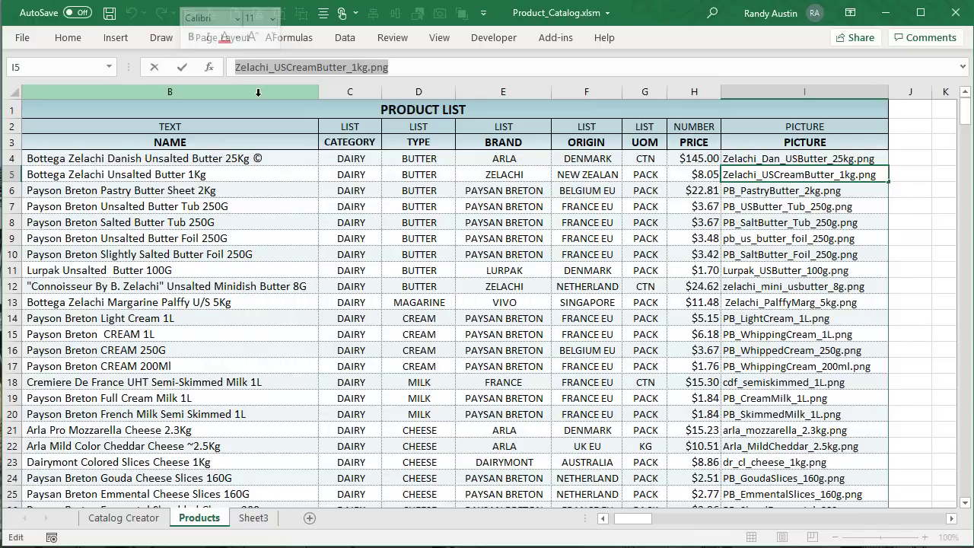
Return to the Catalog Creator sheet and review the Picture Folder, # Of Columns and Orientation settings.
{"action": "left_click", "coordinate": [129, 518]}
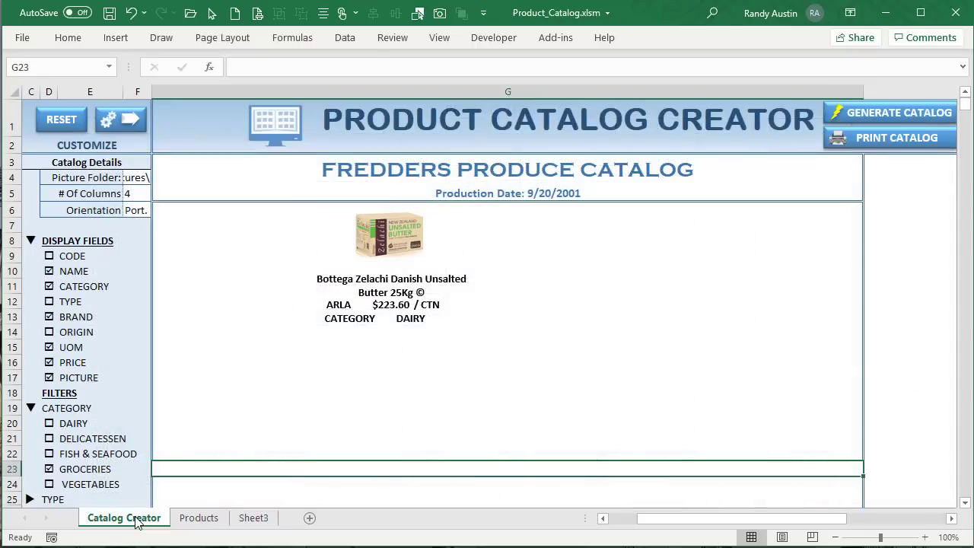
{"action": "left_click", "coordinate": [130, 178]}
{"action": "left_click", "coordinate": [141, 193]}
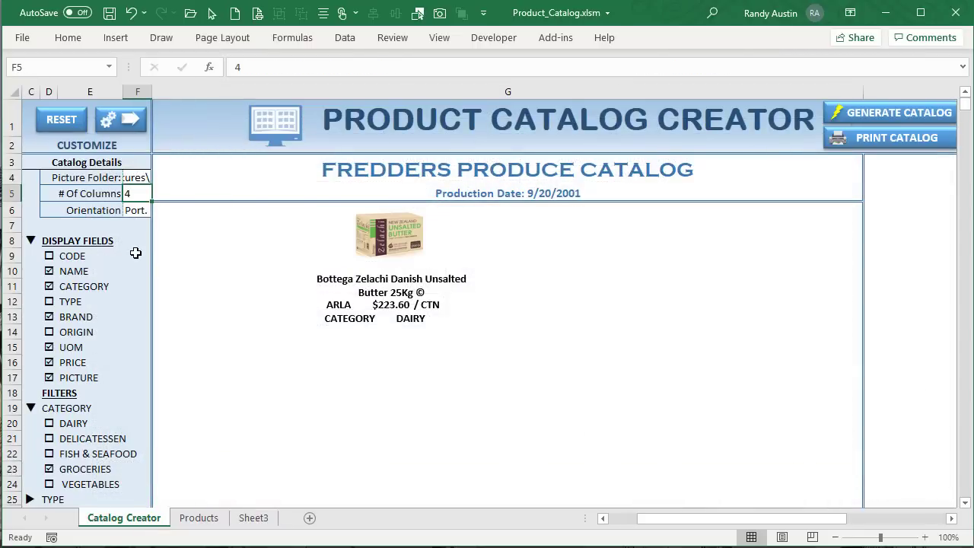
{"action": "left_click", "coordinate": [135, 209]}
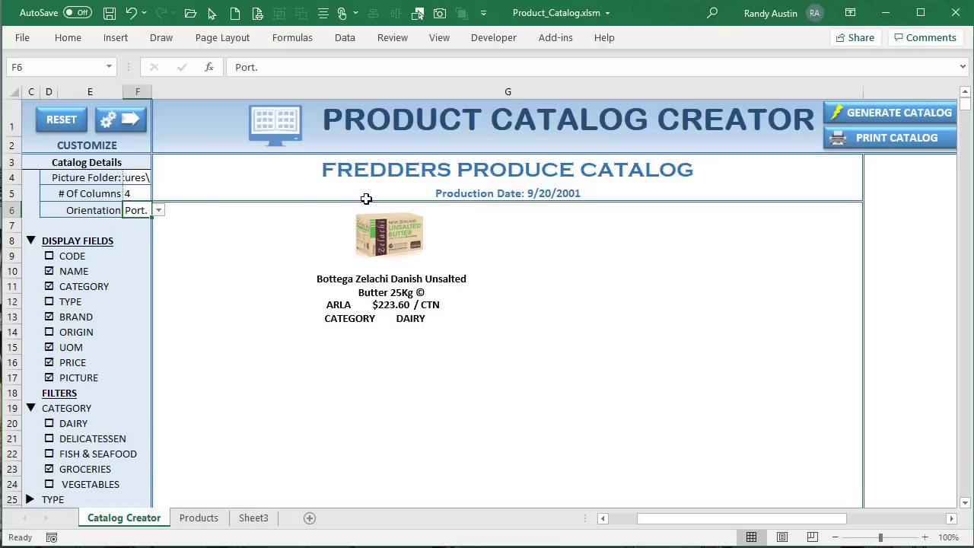
Point out the catalog title and Production Date cells above the sample product.
{"action": "left_click", "coordinate": [329, 161]}
{"action": "left_click", "coordinate": [310, 192]}
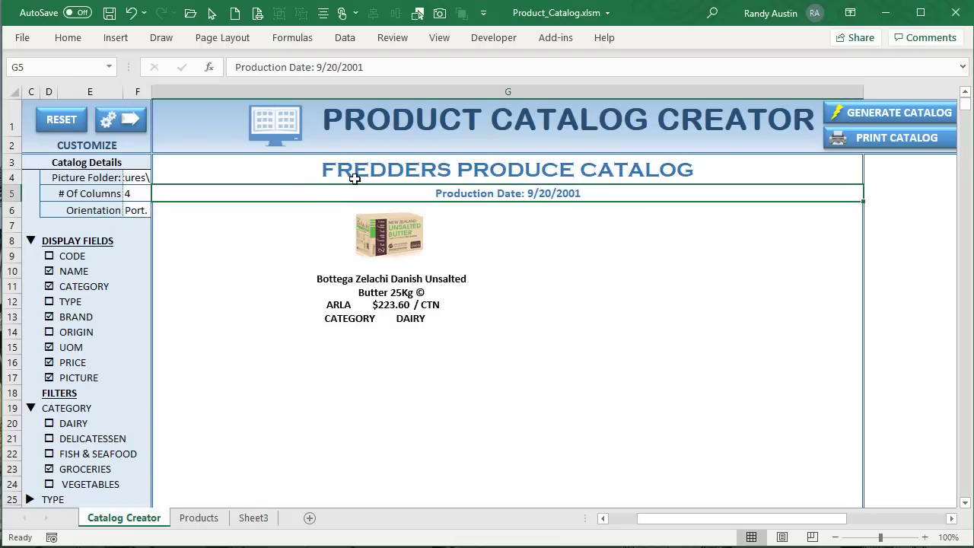
{"action": "left_click", "coordinate": [354, 175]}
{"action": "left_click", "coordinate": [359, 196]}
{"action": "left_click", "coordinate": [313, 175]}
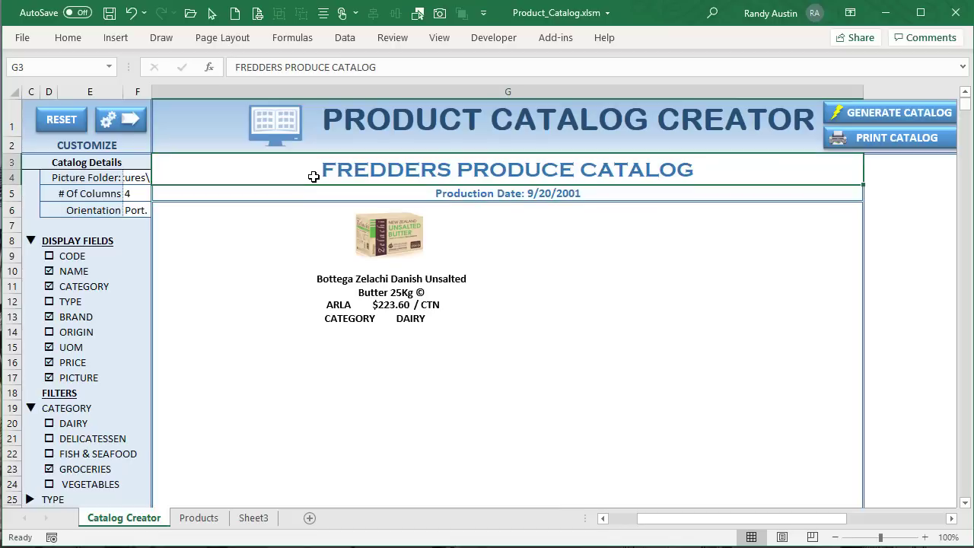
Inspect the sample product's picture and the text boxes beneath it.
{"action": "left_click", "coordinate": [385, 222]}
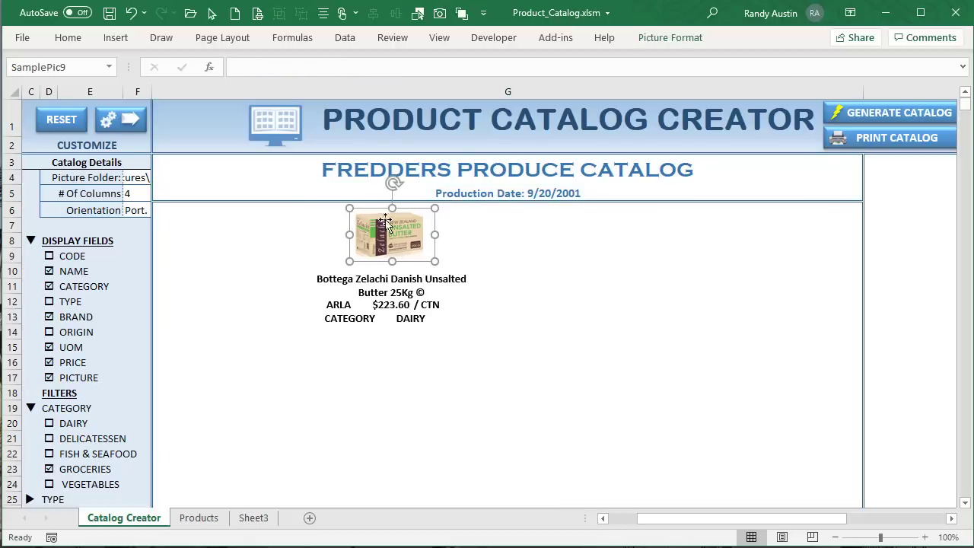
{"action": "left_click", "coordinate": [360, 295]}
{"action": "left_click", "coordinate": [341, 314]}
Left-align the sample's DAIRY text, right-align its CATEGORY label, and shift the label leftward so it sits directly beside DAIRY.
{"action": "left_click", "coordinate": [423, 320]}
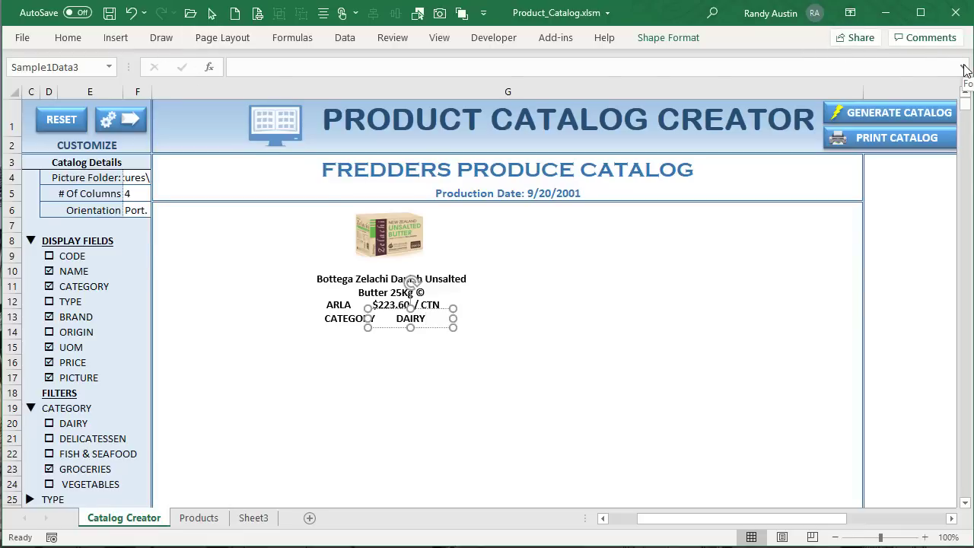
{"action": "key", "text": "ctrl+F1"}
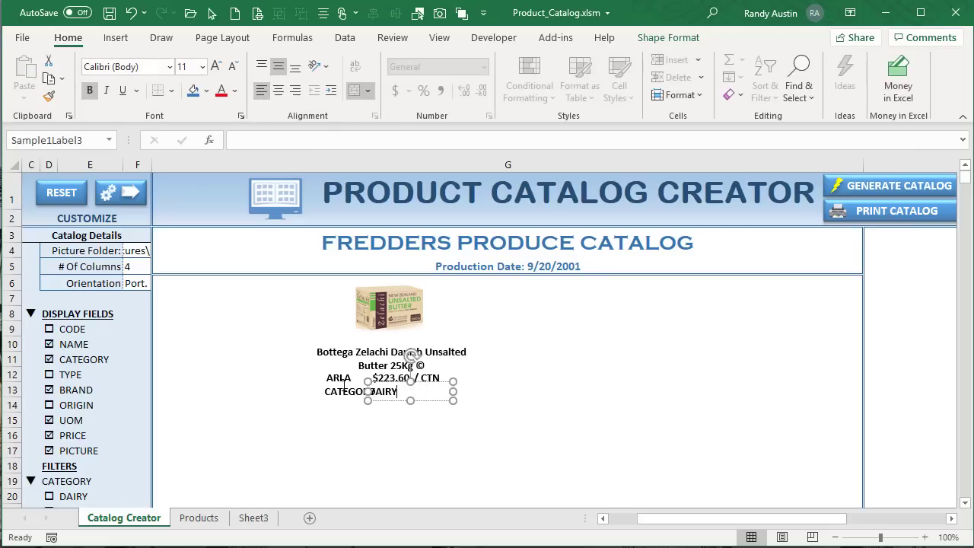
{"action": "left_click", "coordinate": [343, 391]}
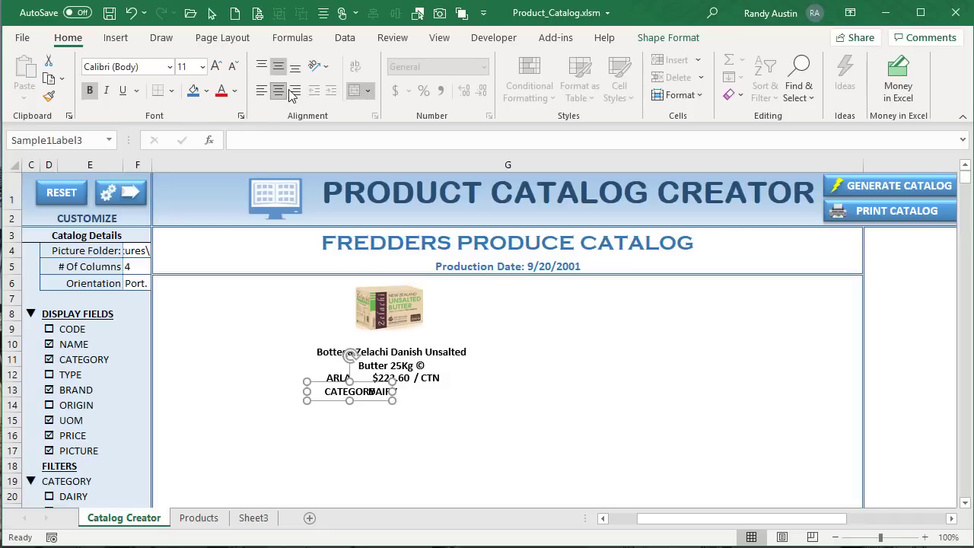
{"action": "key", "text": "ctrl+r"}
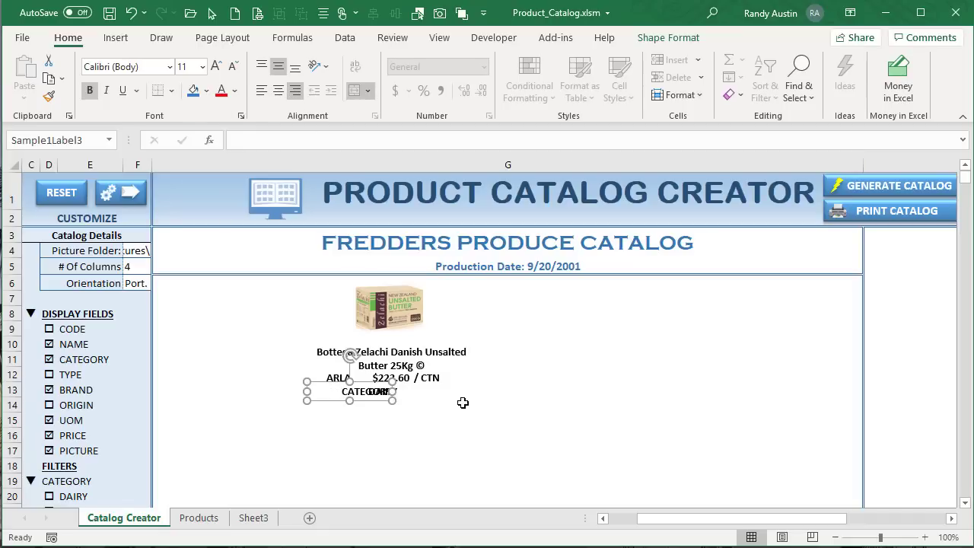
{"action": "left_click_drag", "start_coordinate": [391, 391], "coordinate": [366, 391]}
{"action": "left_click", "coordinate": [388, 394]}
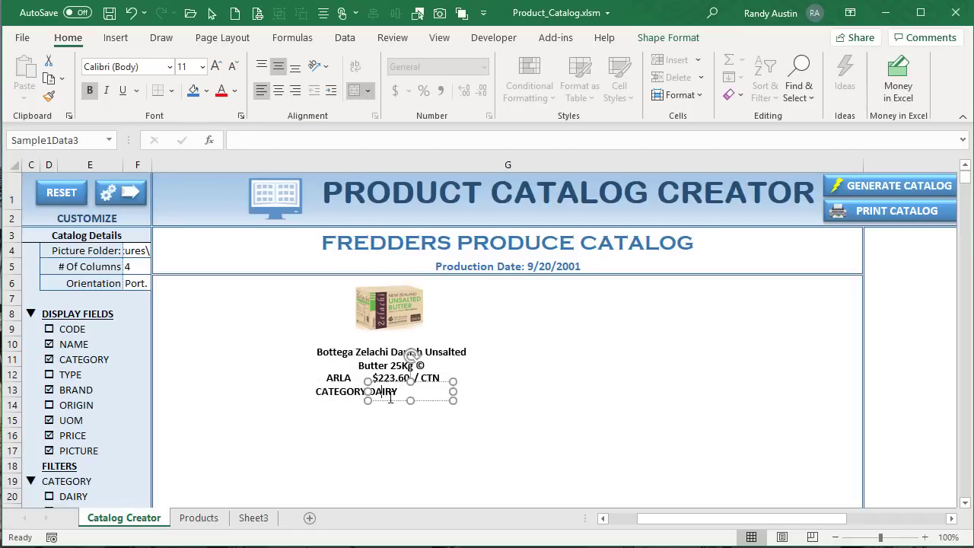
{"action": "left_click", "coordinate": [312, 426]}
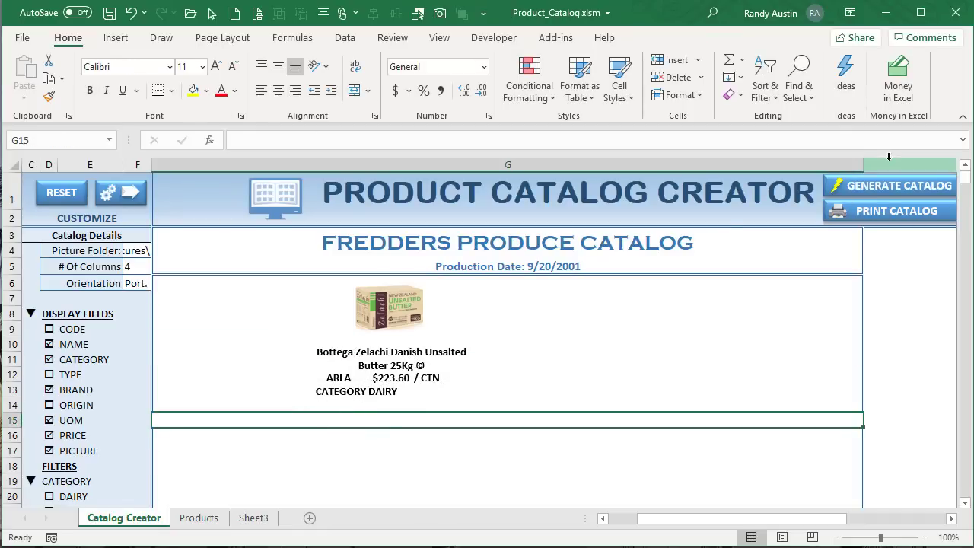
Generate the catalog with the realigned category label and review the product rows.
{"action": "left_click", "coordinate": [890, 188]}
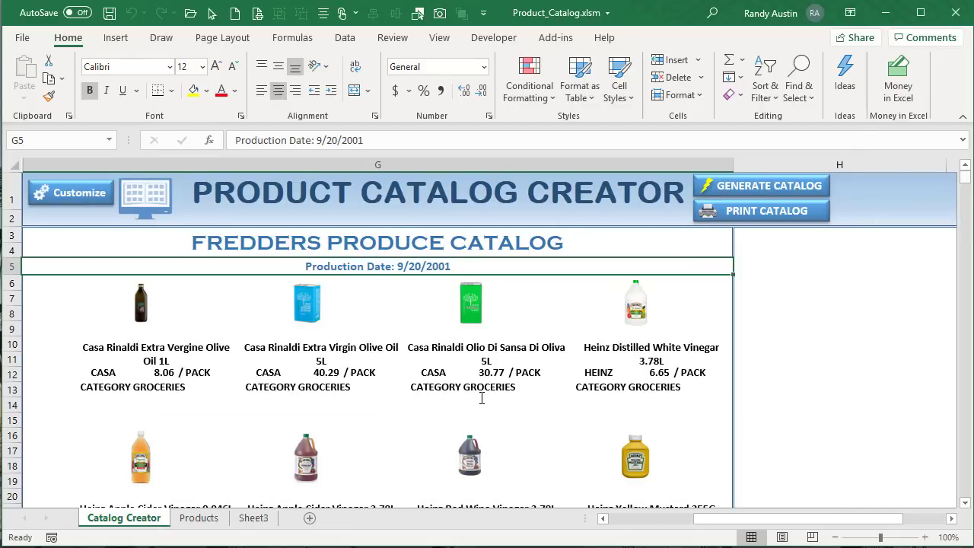
{"action": "scroll", "coordinate": [427, 388], "scroll_direction": "down", "scroll_amount": 4}
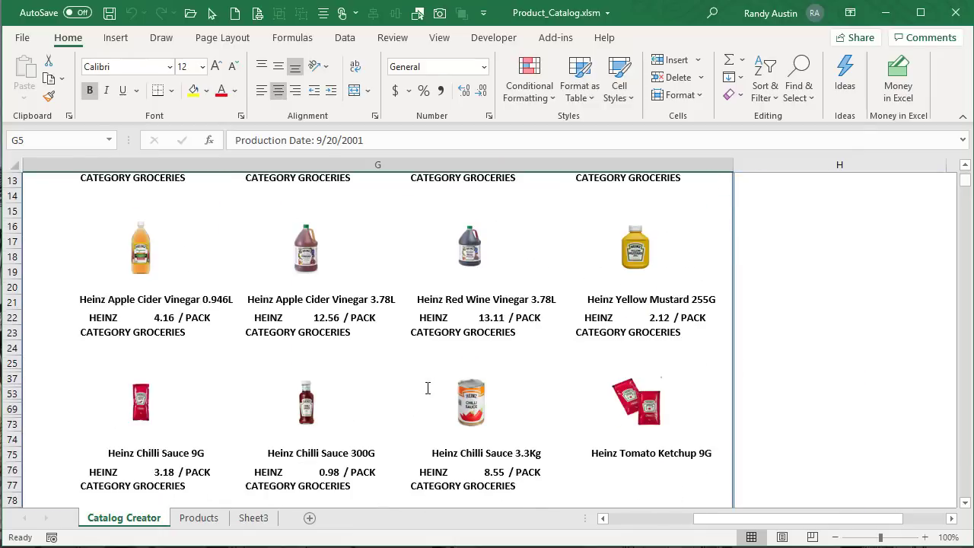
{"action": "scroll", "coordinate": [427, 388], "scroll_direction": "up", "scroll_amount": 4}
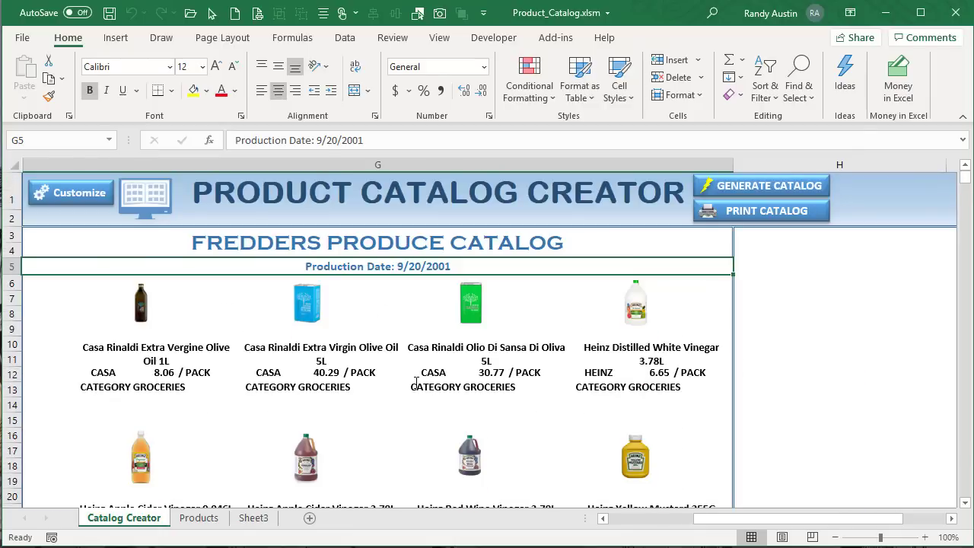
Reopen the catalog customization settings and collapse the Display Fields group.
{"action": "left_click", "coordinate": [72, 193]}
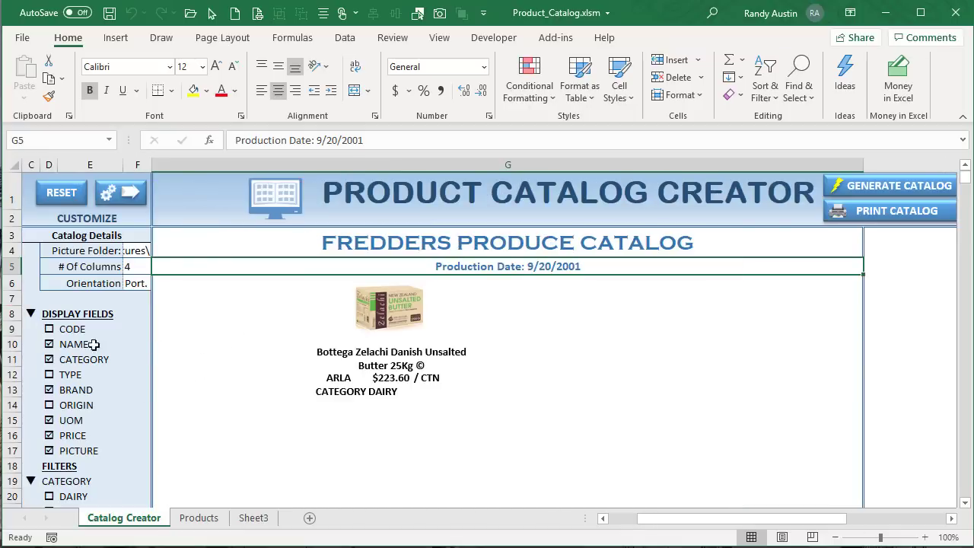
{"action": "left_click", "coordinate": [33, 310]}
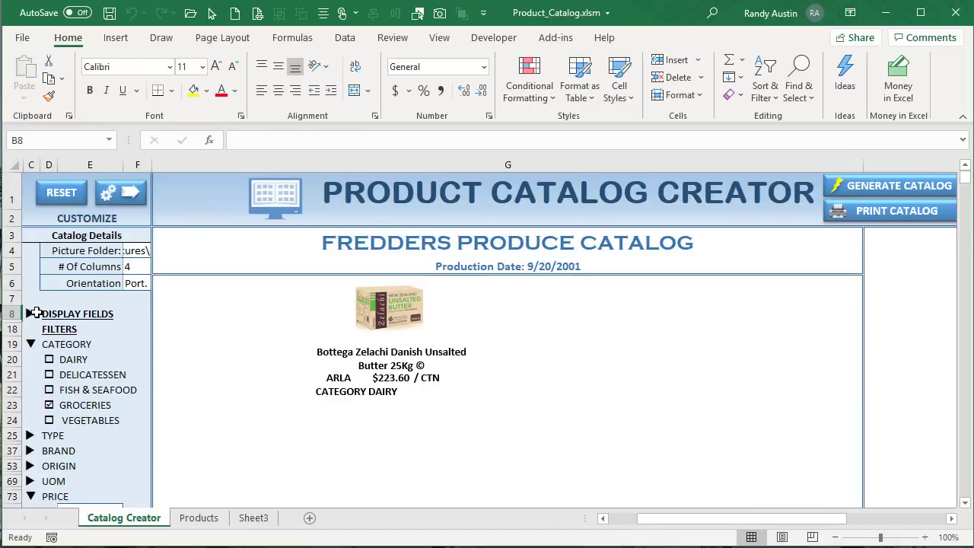
Expand and collapse the Type, Brand, Origin and UOM filter groups in turn to view their options.
{"action": "scroll", "coordinate": [43, 355], "scroll_direction": "down", "scroll_amount": 1}
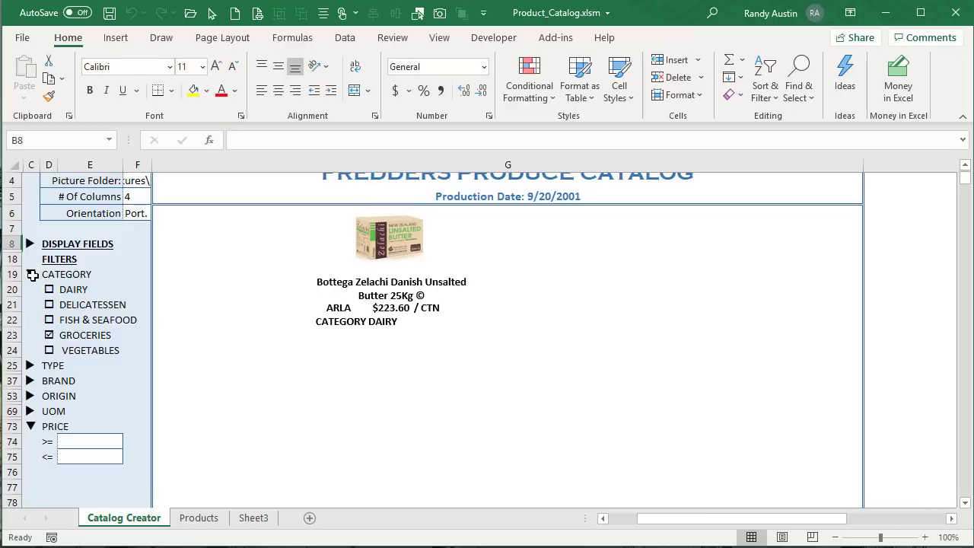
{"action": "left_click", "coordinate": [27, 366]}
{"action": "left_click", "coordinate": [28, 366]}
{"action": "scroll", "coordinate": [27, 366], "scroll_direction": "down", "scroll_amount": 2}
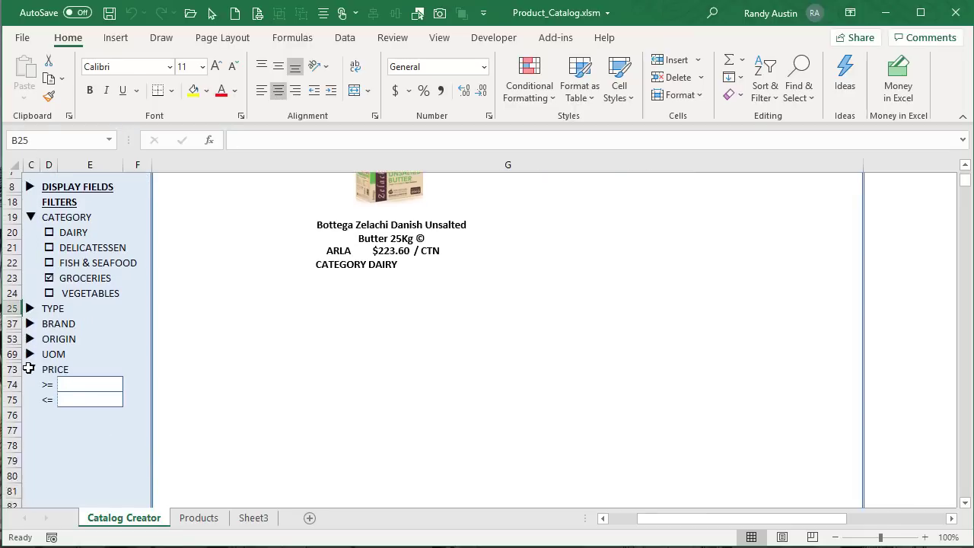
{"action": "left_click", "coordinate": [28, 303]}
{"action": "left_click", "coordinate": [28, 303]}
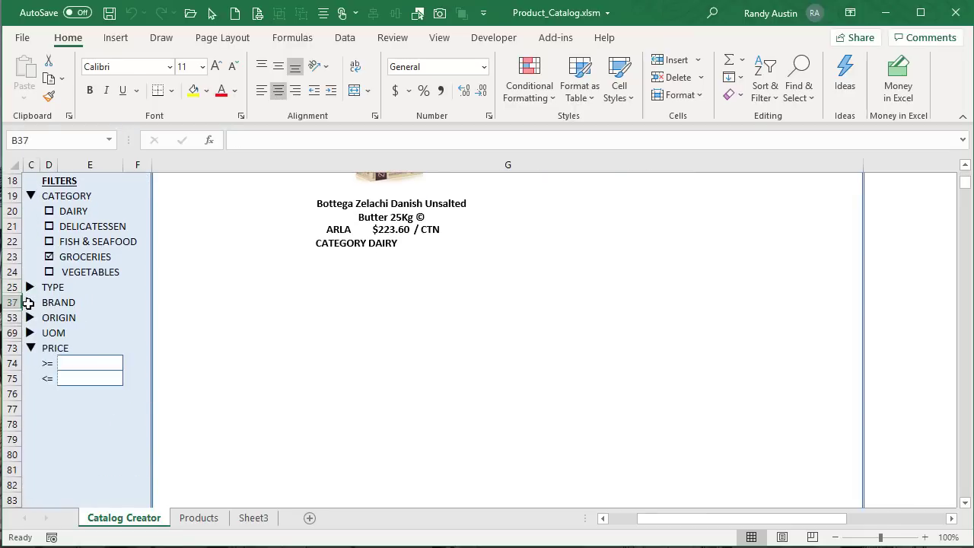
{"action": "left_click", "coordinate": [26, 318]}
{"action": "left_click", "coordinate": [27, 318]}
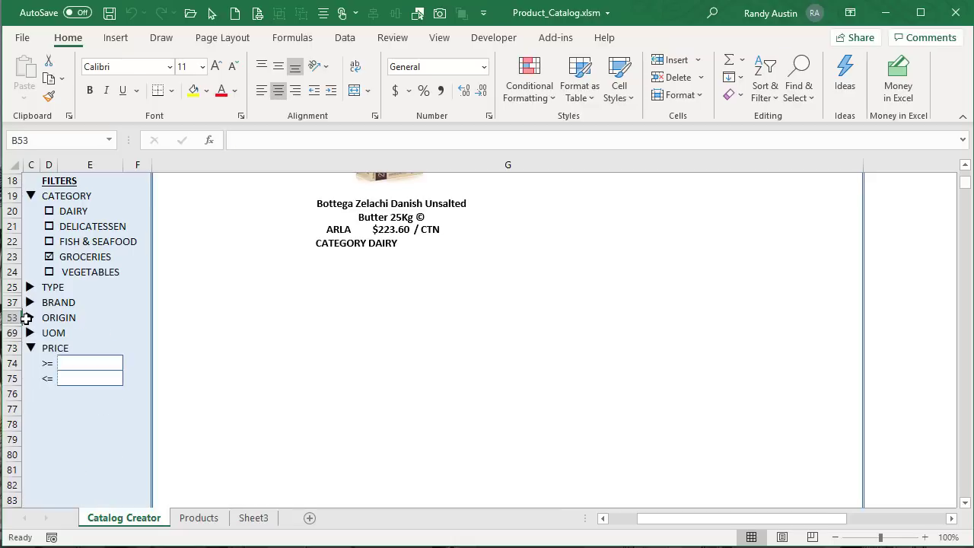
{"action": "left_click", "coordinate": [28, 333]}
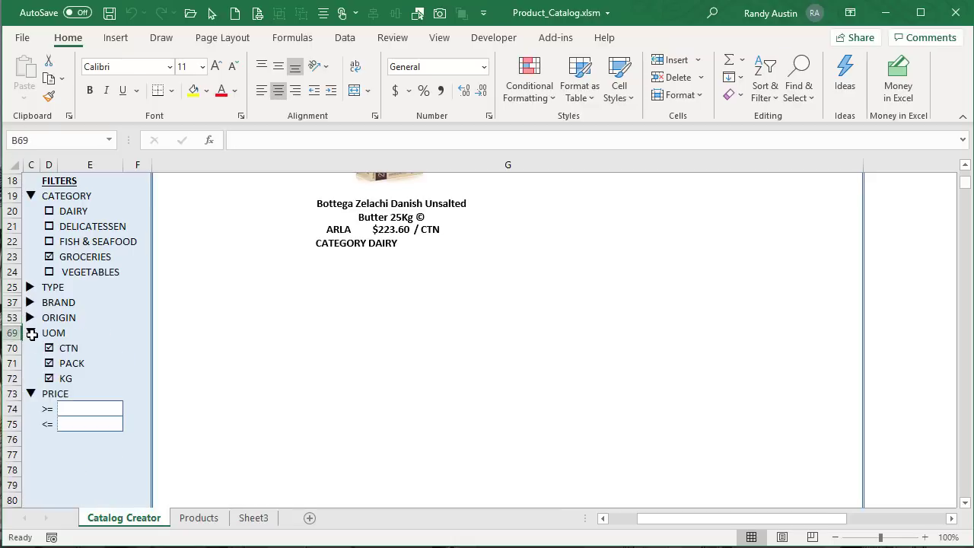
{"action": "left_click", "coordinate": [32, 334]}
{"action": "left_click", "coordinate": [32, 333]}
{"action": "left_click", "coordinate": [30, 332]}
Set the minimum price filter to $4.00.
{"action": "left_click", "coordinate": [83, 365]}
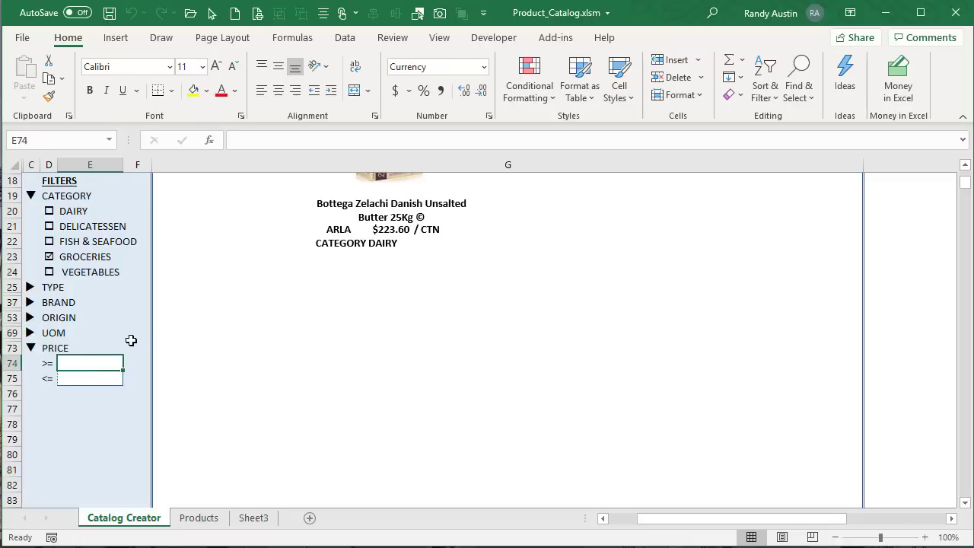
{"action": "scroll", "coordinate": [178, 361], "scroll_direction": "up", "scroll_amount": 2}
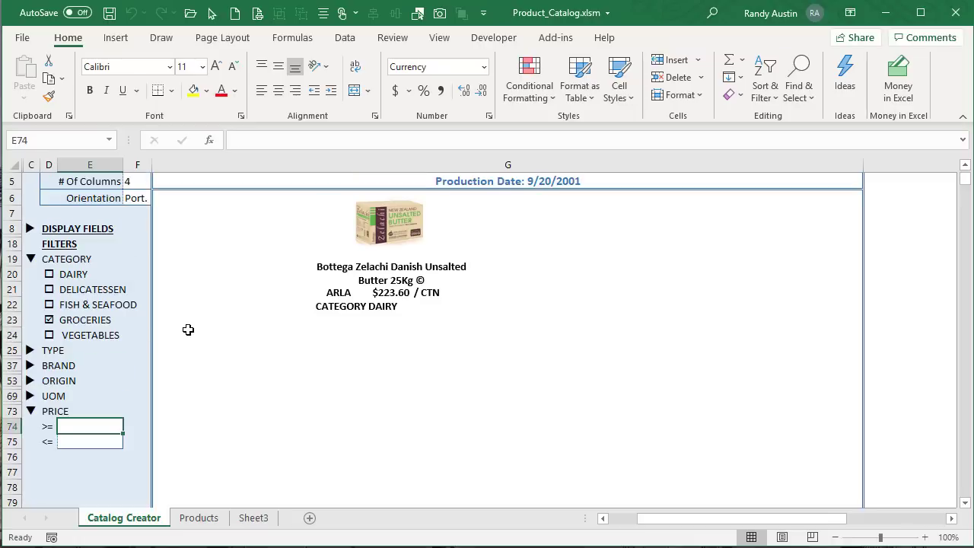
{"action": "type", "text": "4.00"}
{"action": "key", "text": "Return"}
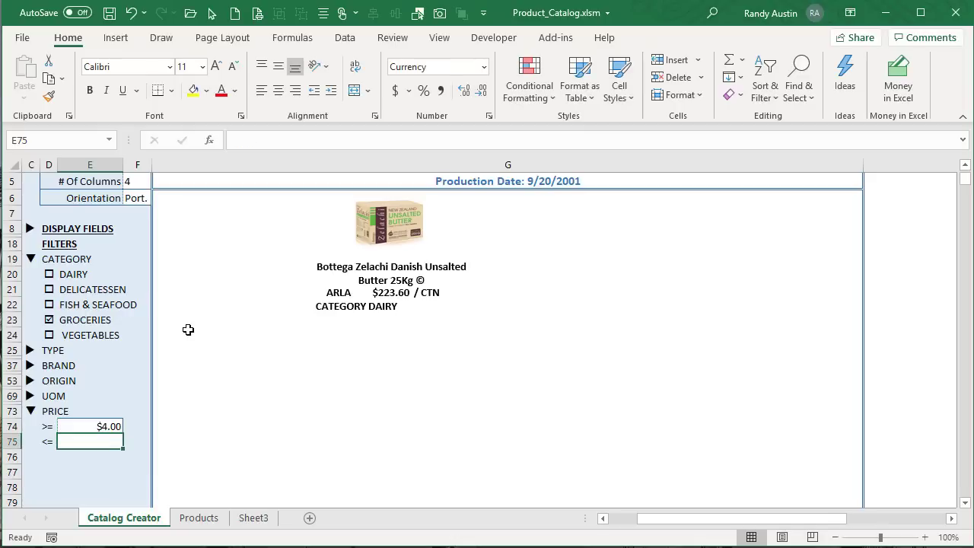
Generate the catalog with the minimum price filter applied and review all the listed products.
{"action": "scroll", "coordinate": [143, 298], "scroll_direction": "up", "scroll_amount": 2}
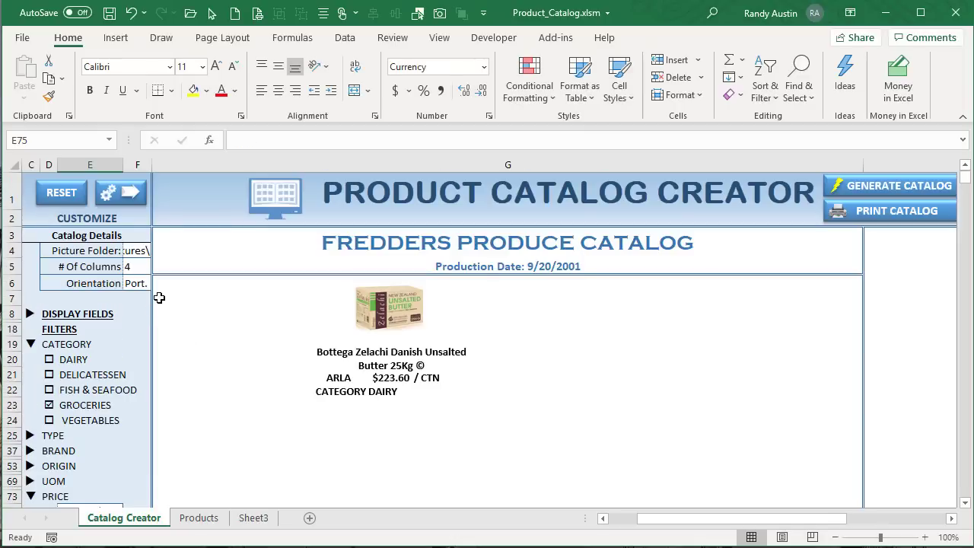
{"action": "left_click", "coordinate": [886, 187]}
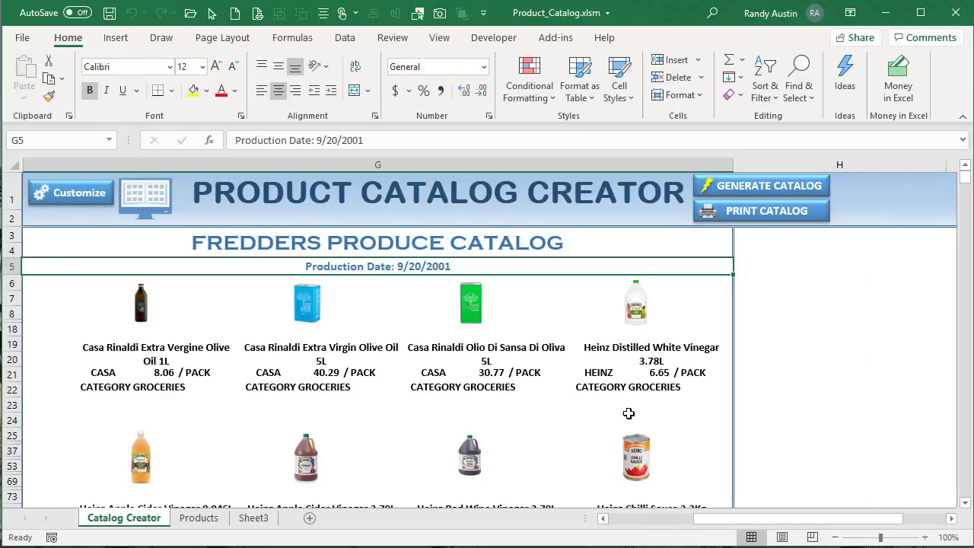
{"action": "scroll", "coordinate": [191, 383], "scroll_direction": "down", "scroll_amount": 5}
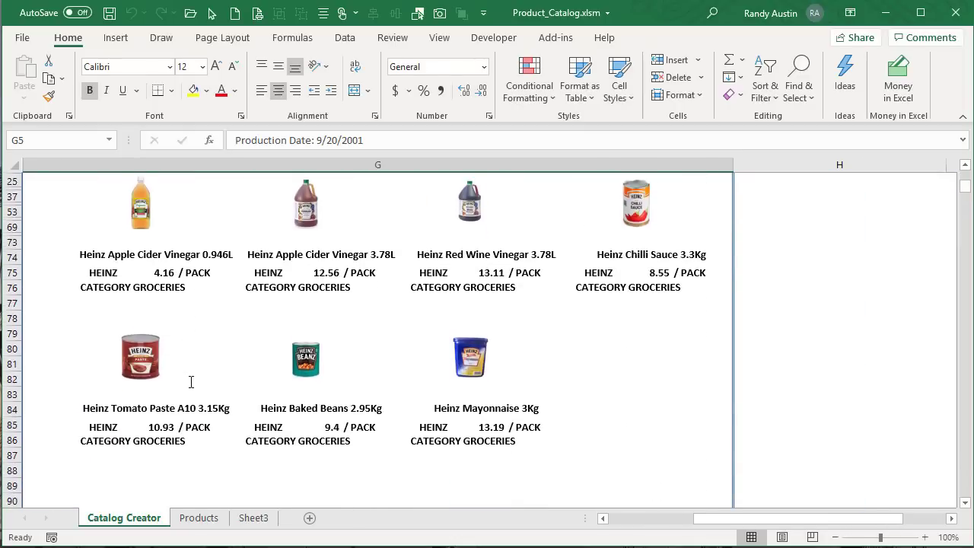
{"action": "scroll", "coordinate": [191, 382], "scroll_direction": "up", "scroll_amount": 2}
{"action": "scroll", "coordinate": [191, 382], "scroll_direction": "up", "scroll_amount": 2}
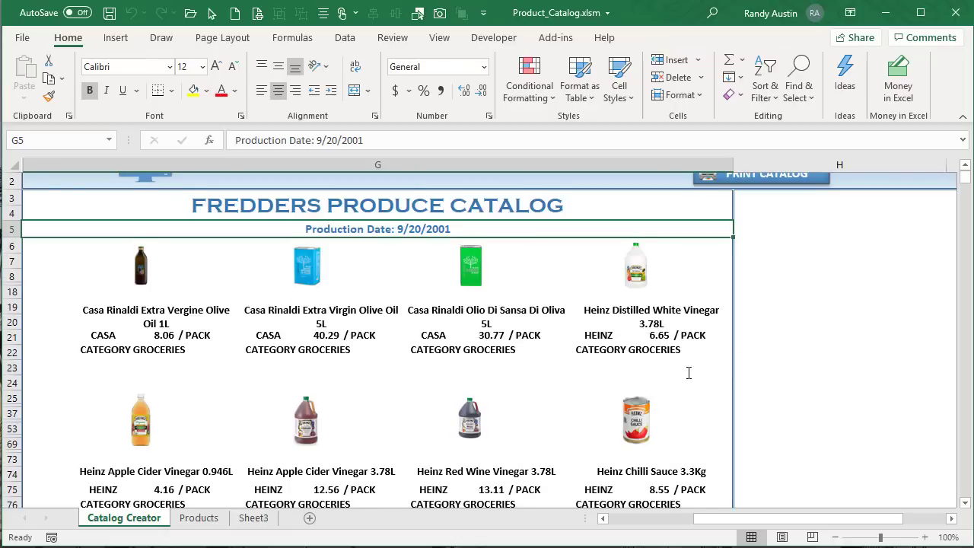
{"action": "scroll", "coordinate": [688, 373], "scroll_direction": "up", "scroll_amount": 1}
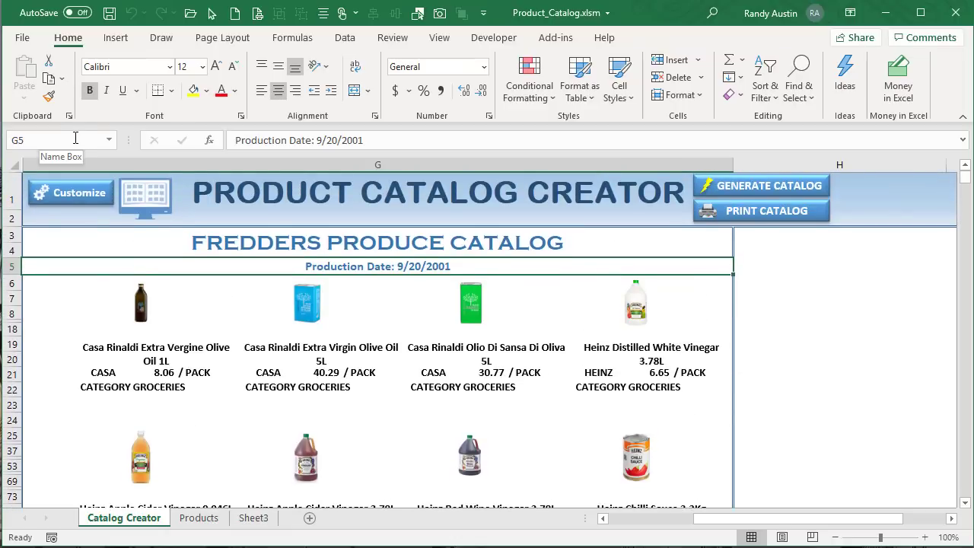
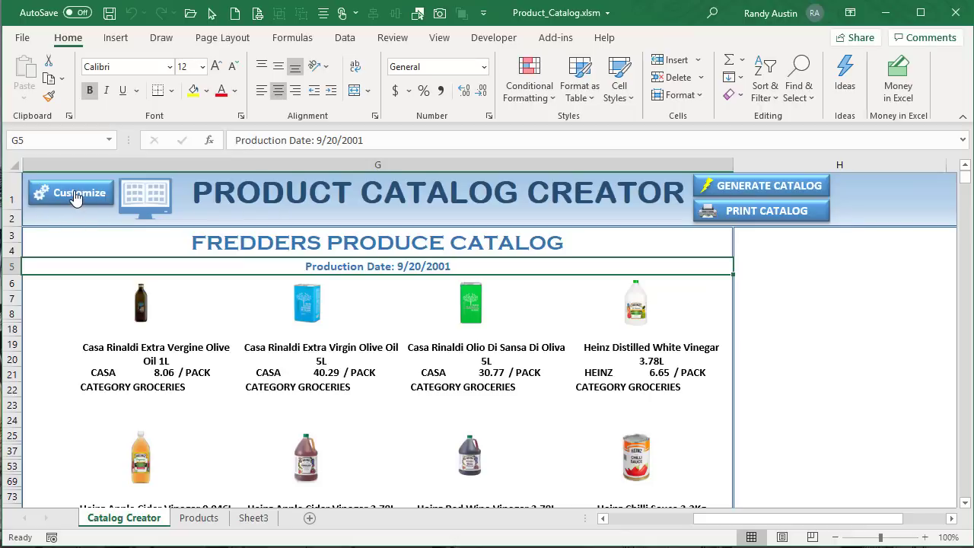
Show the customization settings, select the Product Catalog Creator heading cell, and hide and redisplay the settings.
{"action": "left_click", "coordinate": [76, 194]}
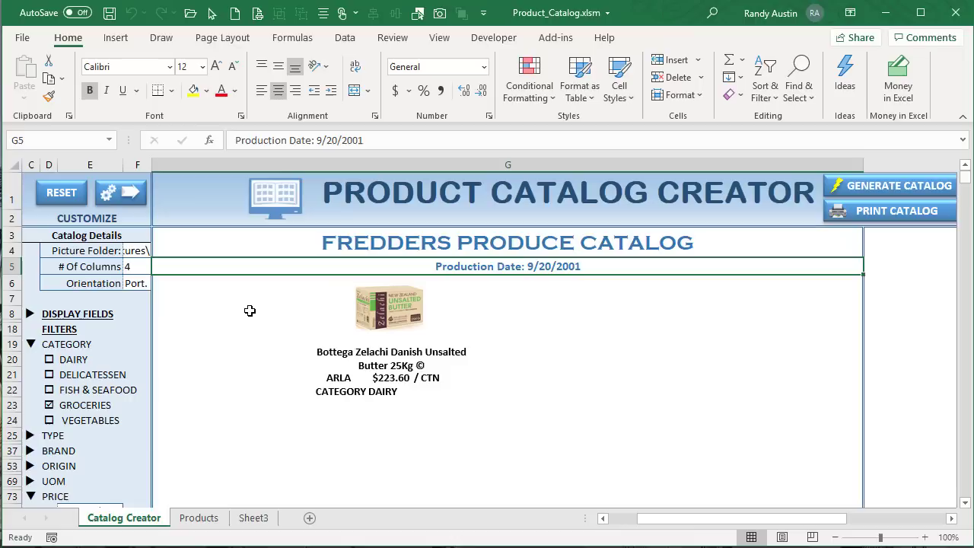
{"action": "left_click", "coordinate": [391, 191]}
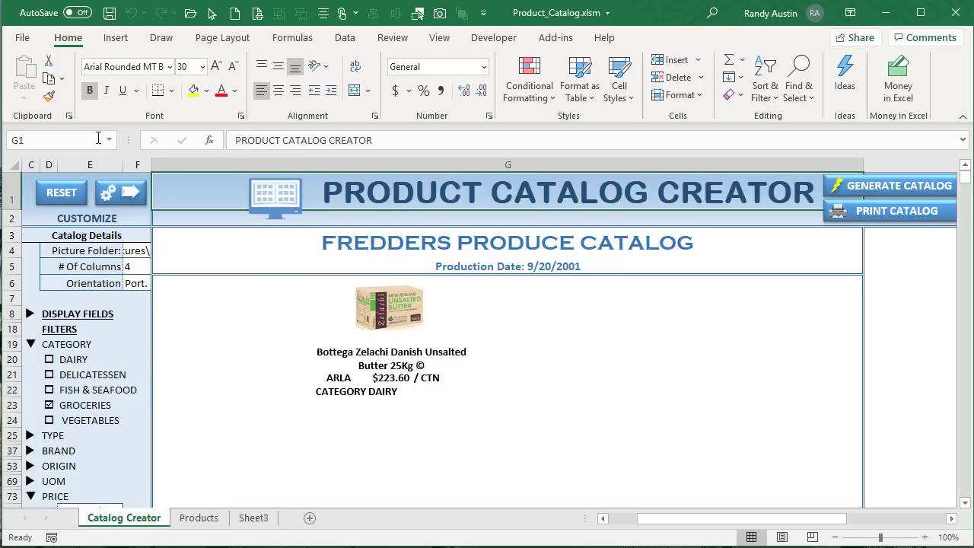
{"action": "left_click", "coordinate": [129, 192]}
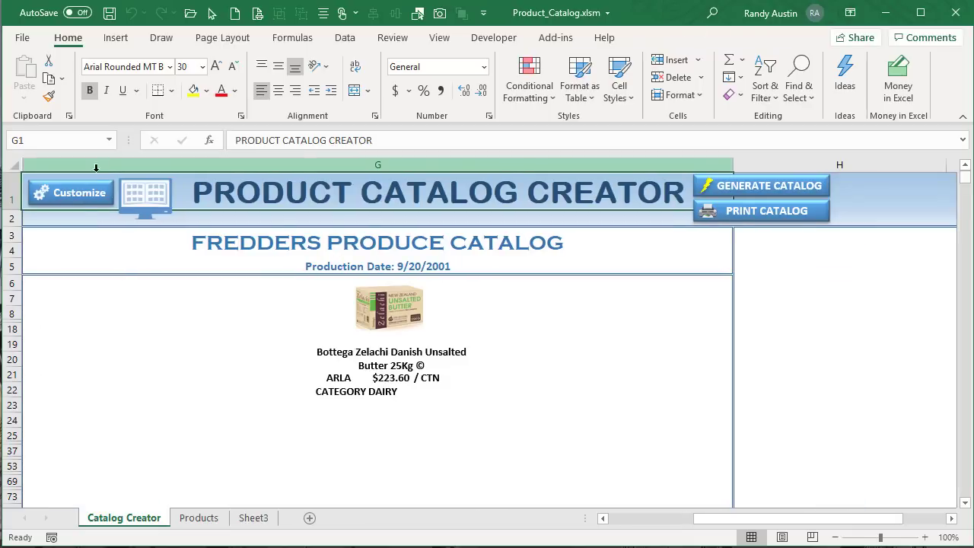
{"action": "left_click", "coordinate": [83, 196]}
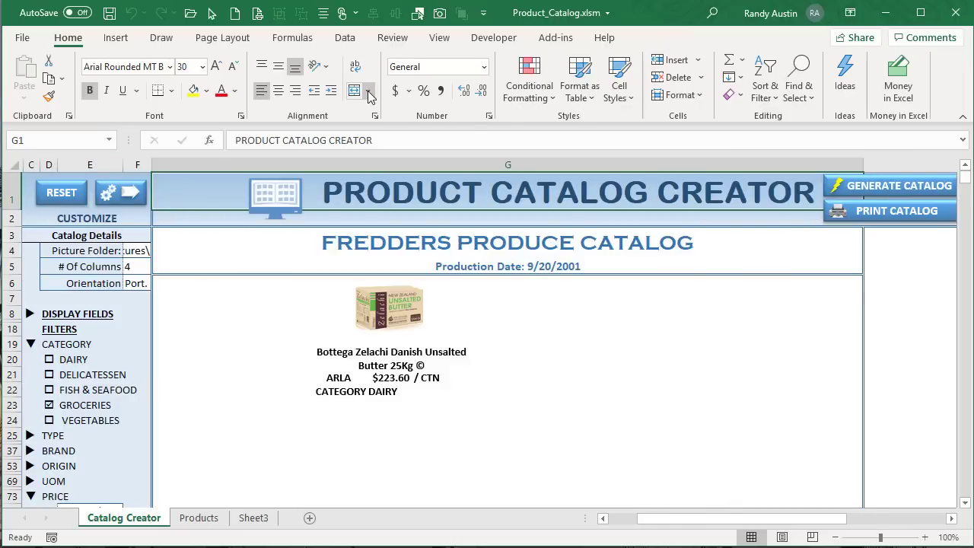
Review the VBA code of the Catalog Creator sheet and the Catalog_Macros and Customizing_Macros modules, and return to the workbook.
{"action": "left_click", "coordinate": [495, 39]}
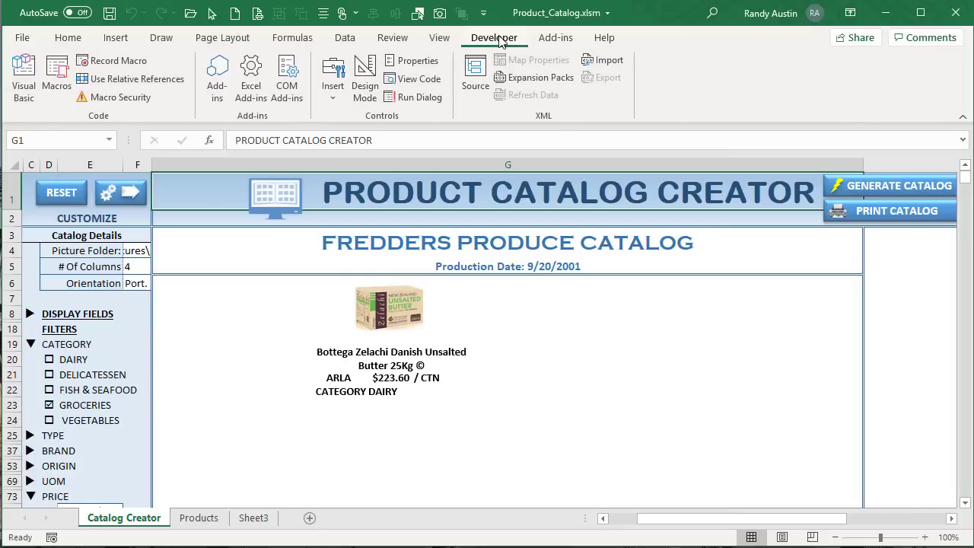
{"action": "left_click", "coordinate": [30, 74]}
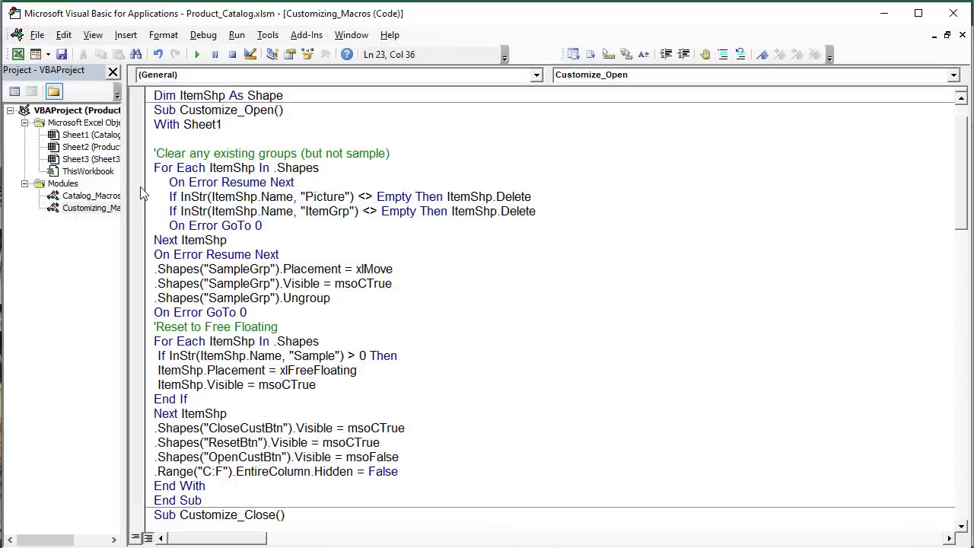
{"action": "left_click_drag", "start_coordinate": [127, 182], "coordinate": [160, 183]}
{"action": "double_click", "coordinate": [112, 137]}
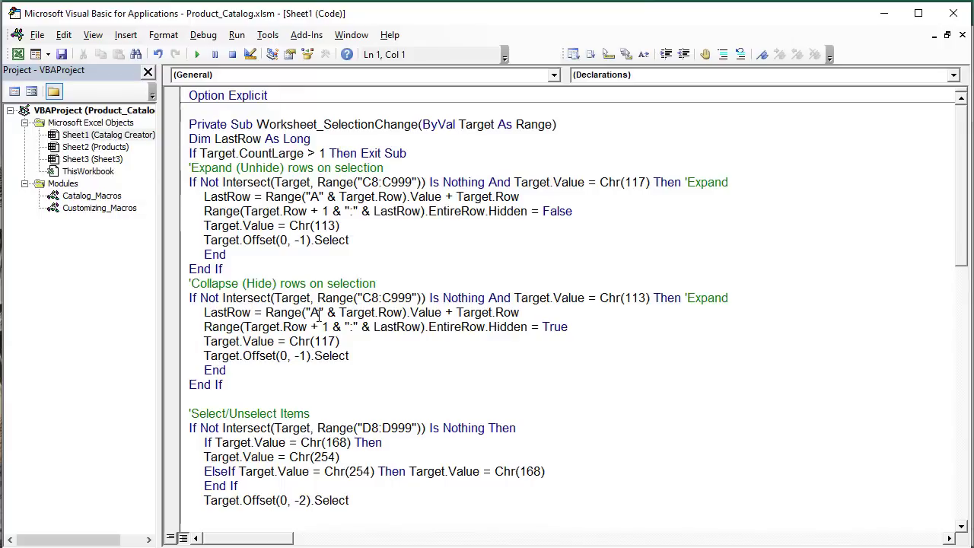
{"action": "double_click", "coordinate": [81, 196]}
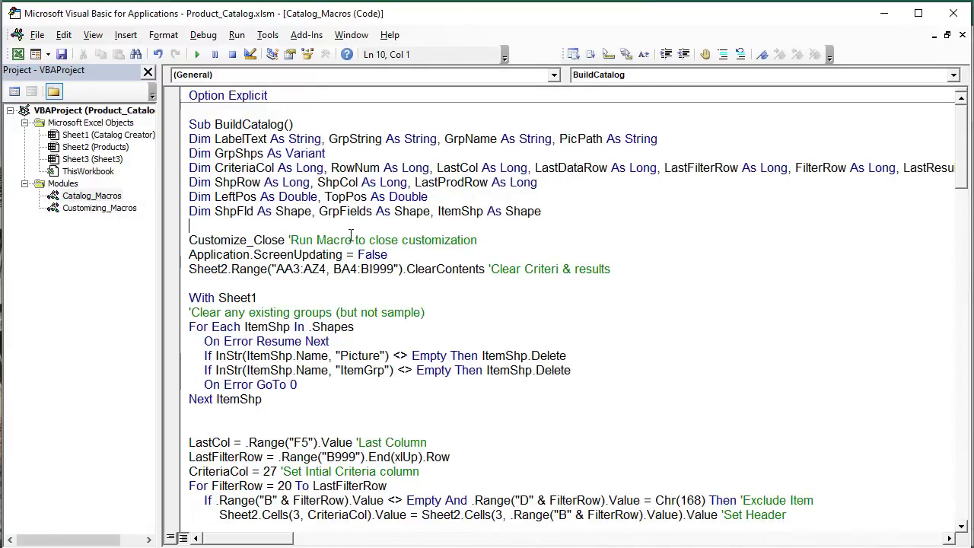
{"action": "scroll", "coordinate": [884, 164], "scroll_direction": "down", "scroll_amount": 3}
{"action": "mouse_move", "coordinate": [966, 150]}
{"action": "left_mouse_down"}
{"action": "mouse_move", "coordinate": [963, 464]}
{"action": "mouse_move", "coordinate": [963, 152]}
{"action": "left_mouse_up"}
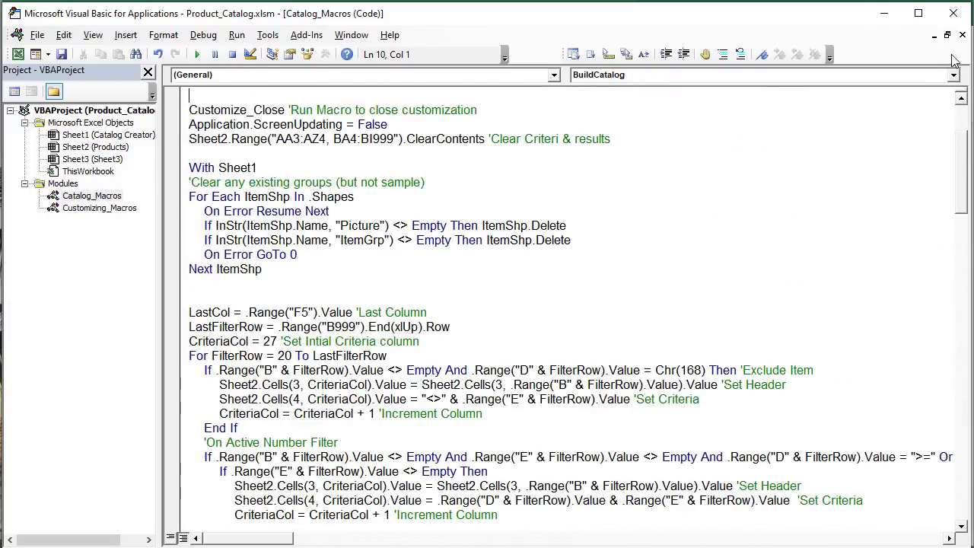
{"action": "double_click", "coordinate": [99, 208]}
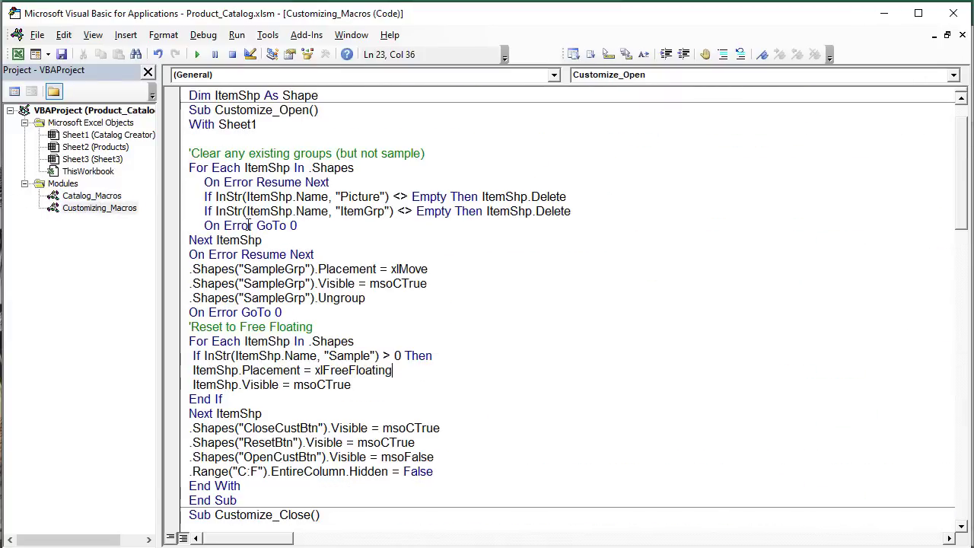
{"action": "left_click_drag", "start_coordinate": [966, 156], "coordinate": [951, 190]}
{"action": "left_click", "coordinate": [883, 13]}
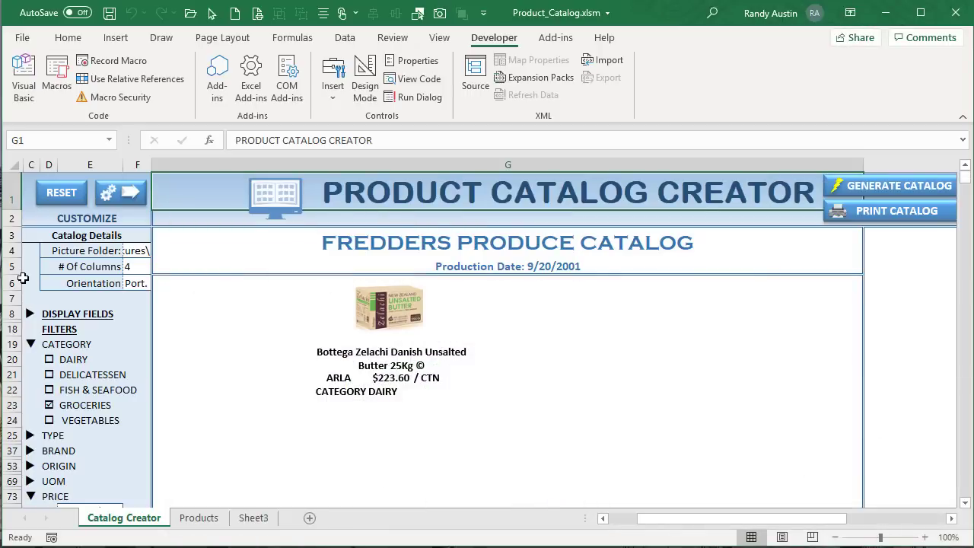
Reset the catalog's customization options and check the product list on the Products sheet.
{"action": "left_click", "coordinate": [46, 193]}
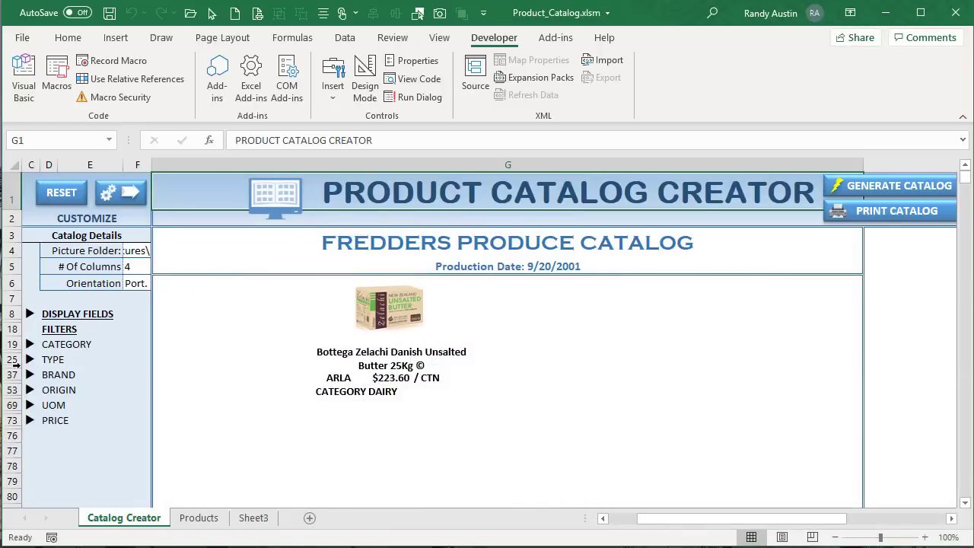
{"action": "left_click", "coordinate": [199, 519]}
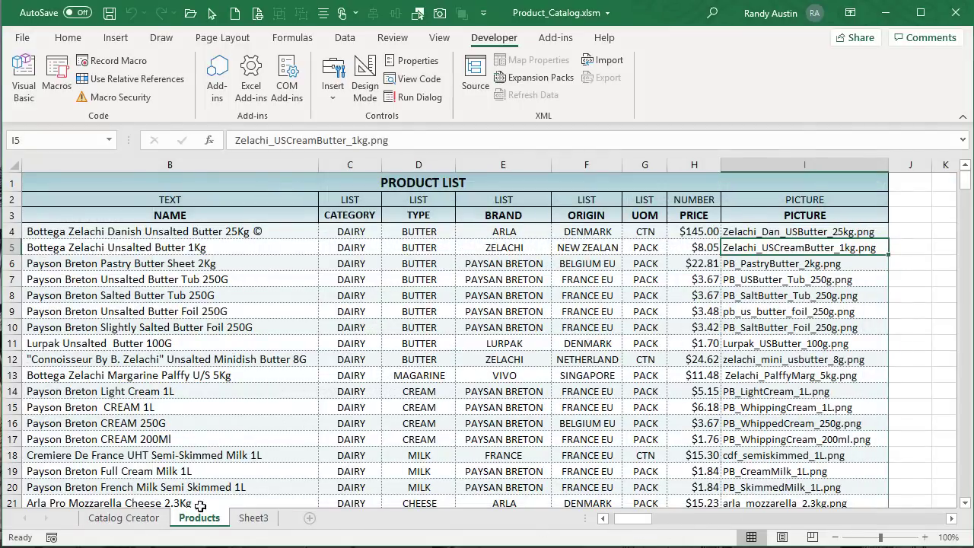
{"action": "left_click", "coordinate": [143, 520]}
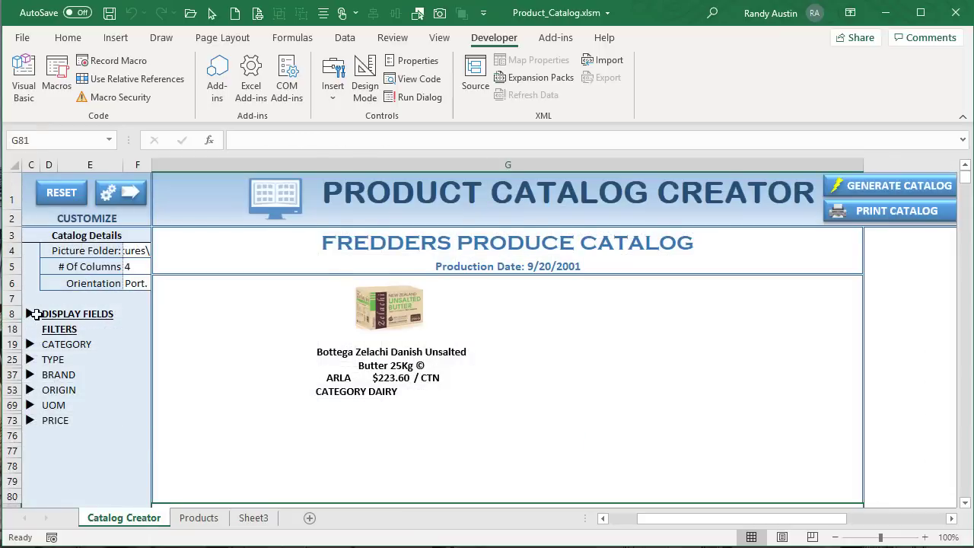
Expand and collapse the Display Fields, Category and Type groups to view their options after the reset.
{"action": "left_click", "coordinate": [31, 313]}
{"action": "left_click", "coordinate": [30, 481]}
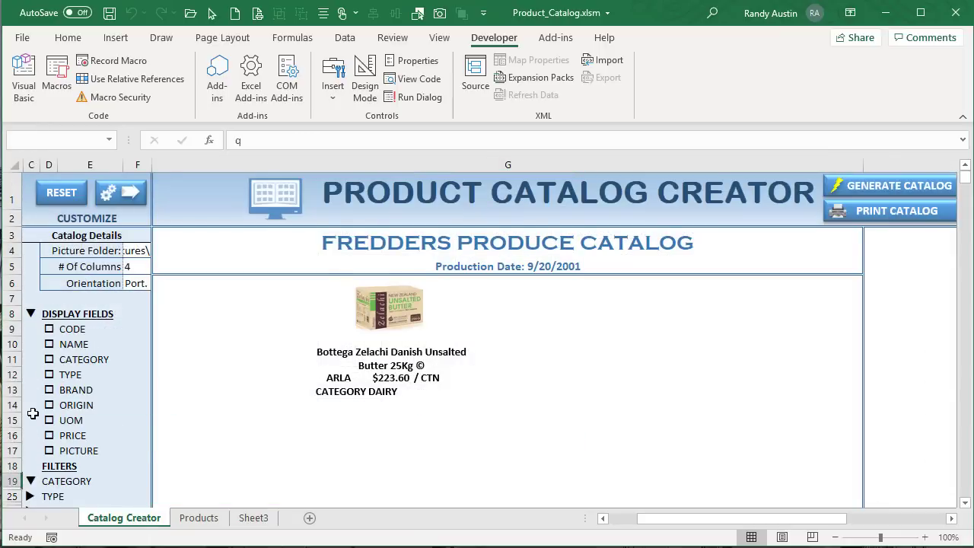
{"action": "left_click", "coordinate": [30, 314]}
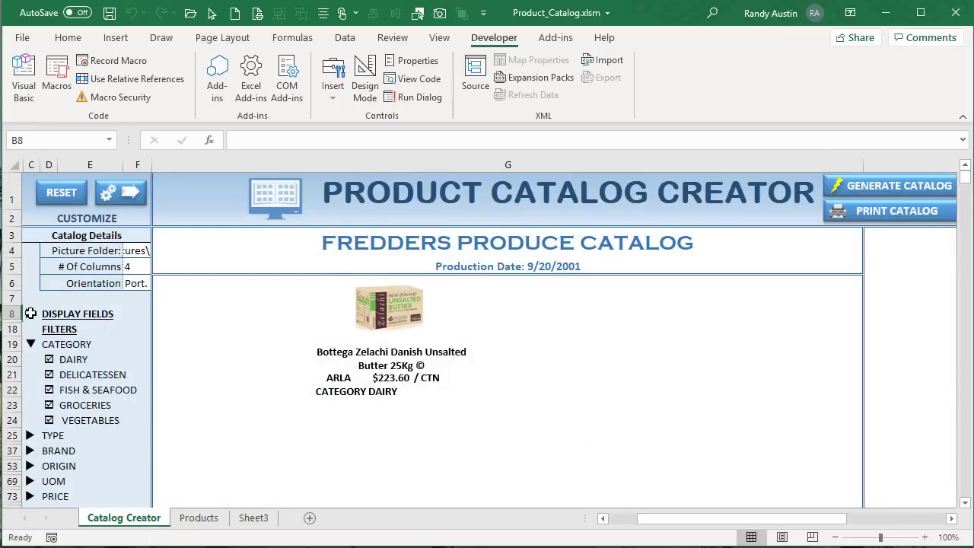
{"action": "scroll", "coordinate": [35, 415], "scroll_direction": "down", "scroll_amount": 1}
{"action": "scroll", "coordinate": [35, 414], "scroll_direction": "down", "scroll_amount": 1}
{"action": "left_click", "coordinate": [31, 365]}
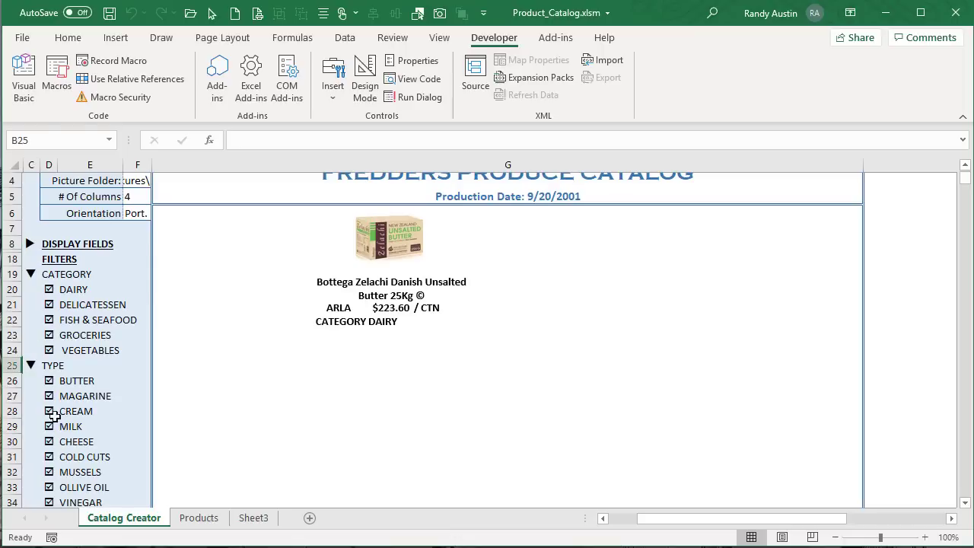
{"action": "scroll", "coordinate": [31, 380], "scroll_direction": "down", "scroll_amount": 1}
{"action": "scroll", "coordinate": [45, 406], "scroll_direction": "down", "scroll_amount": 1}
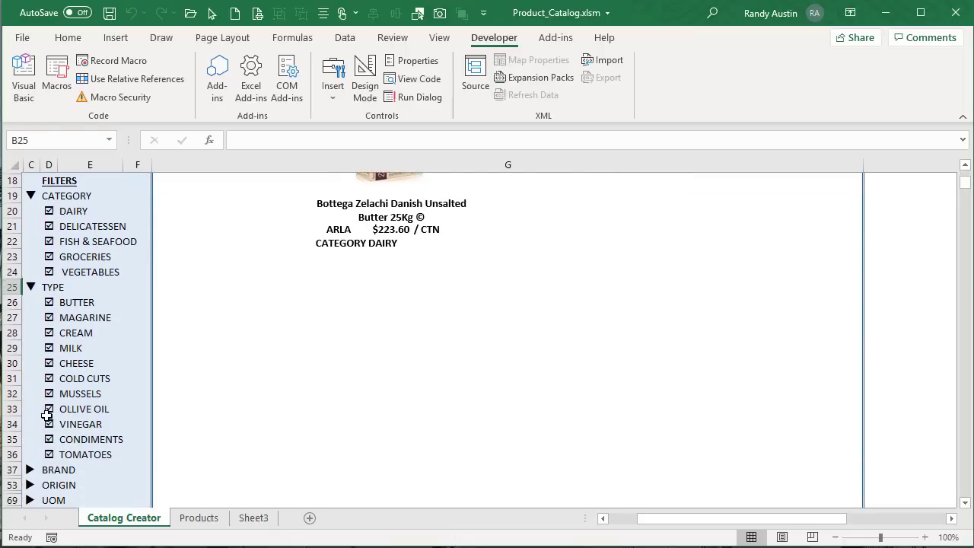
{"action": "scroll", "coordinate": [33, 365], "scroll_direction": "up", "scroll_amount": 2}
{"action": "left_click", "coordinate": [30, 350]}
{"action": "scroll", "coordinate": [23, 263], "scroll_direction": "up", "scroll_amount": 1}
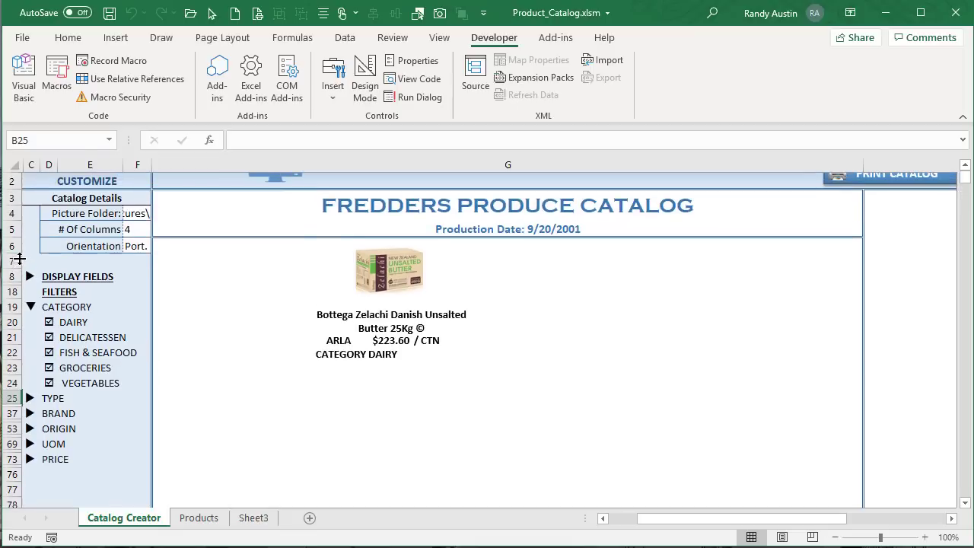
{"action": "left_click", "coordinate": [30, 306]}
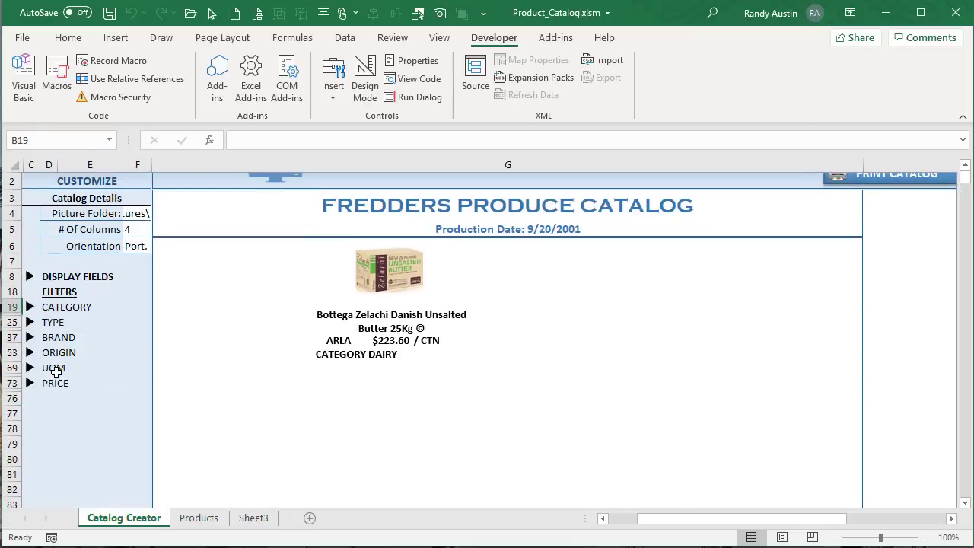
{"action": "scroll", "coordinate": [84, 328], "scroll_direction": "up", "scroll_amount": 1}
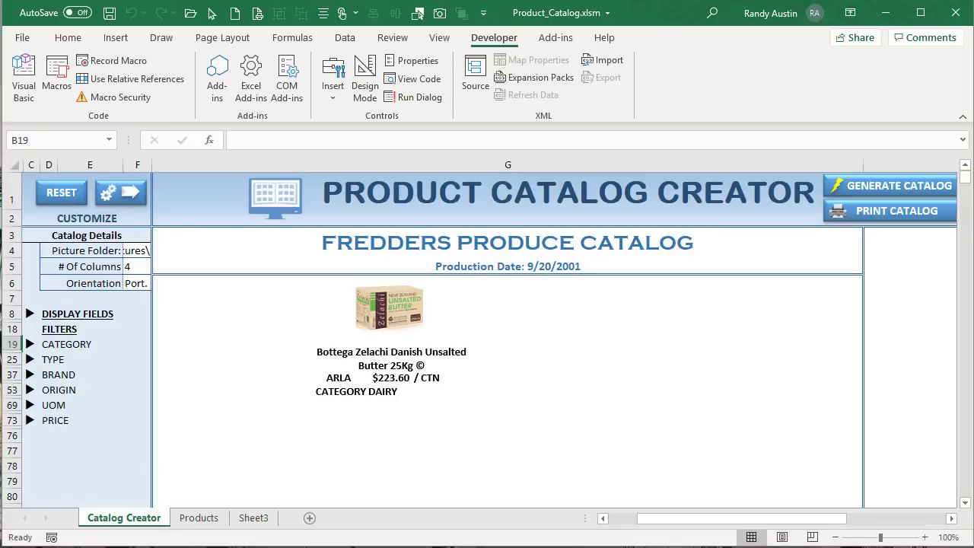
Remove the blank line below With Sheet1 in the Customize_Open macro of the Customizing_Macros module, and return to the workbook.
{"action": "key", "text": "alt+F11"}
{"action": "left_click", "coordinate": [101, 200]}
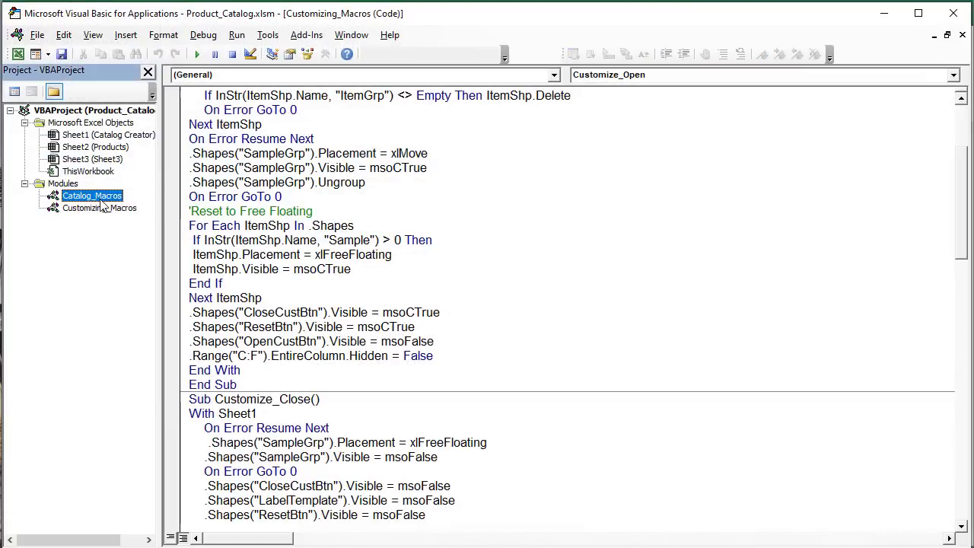
{"action": "double_click", "coordinate": [101, 207]}
{"action": "scroll", "coordinate": [331, 301], "scroll_direction": "up", "scroll_amount": 4}
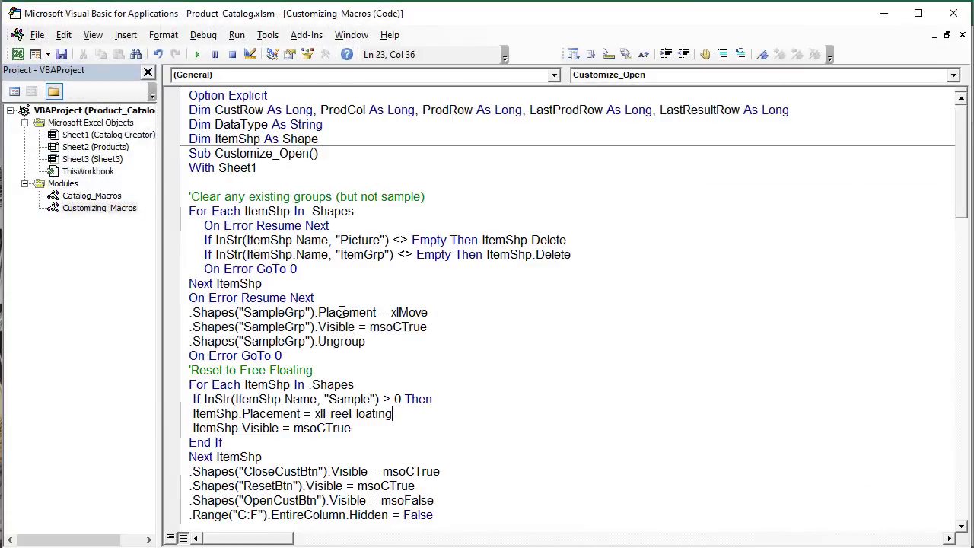
{"action": "left_click", "coordinate": [281, 182]}
{"action": "key", "text": "BackSpace"}
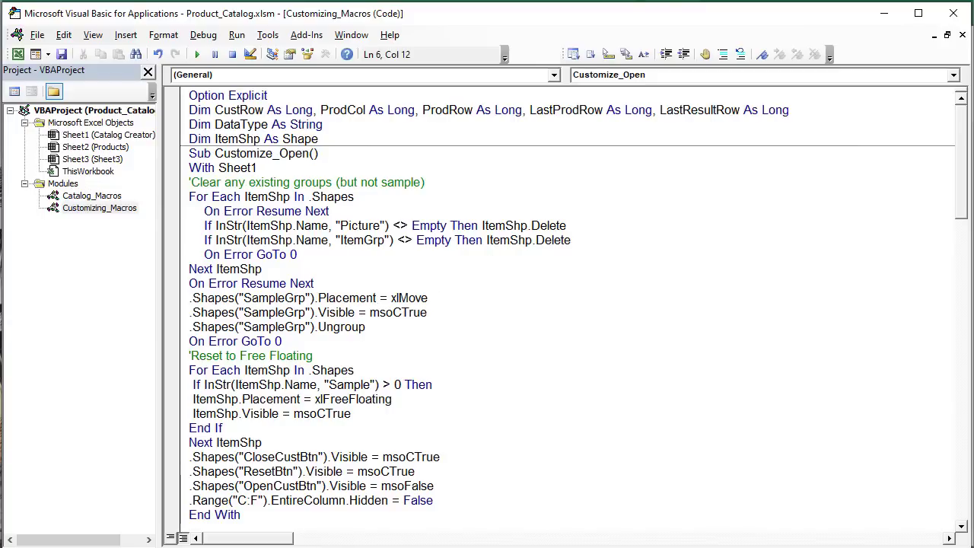
{"action": "key", "text": "alt+F11"}
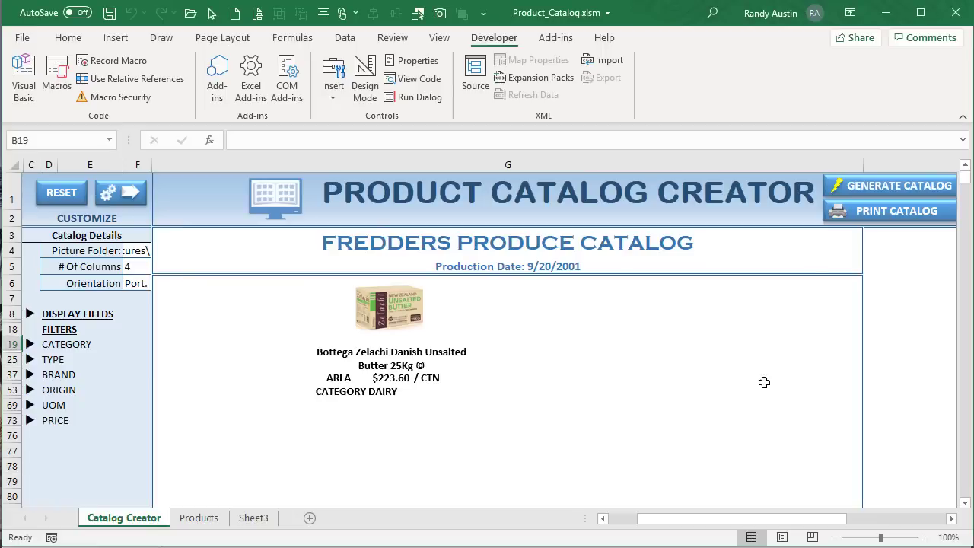
Generate the catalog with the reset filters and inspect the product label groups and pictures.
{"action": "left_click", "coordinate": [865, 188]}
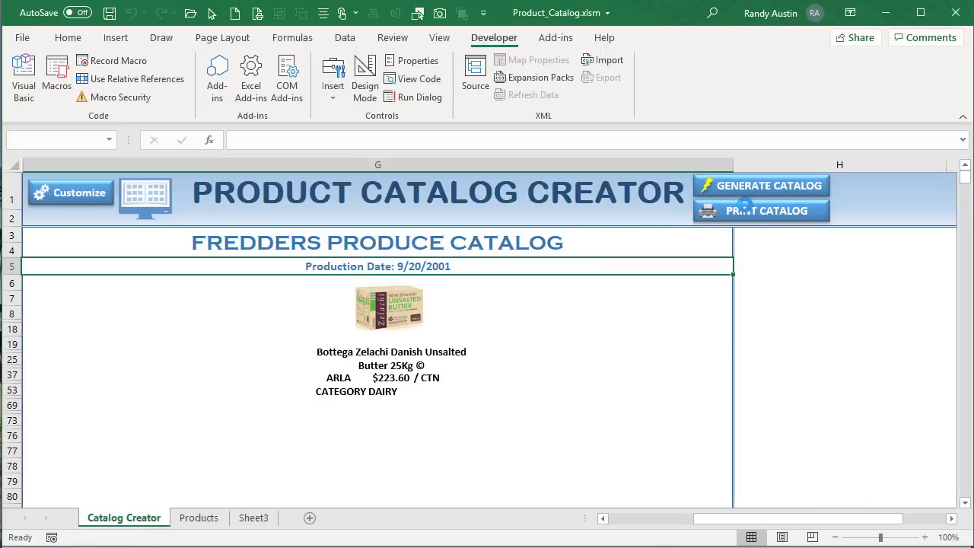
{"action": "left_click", "coordinate": [314, 334]}
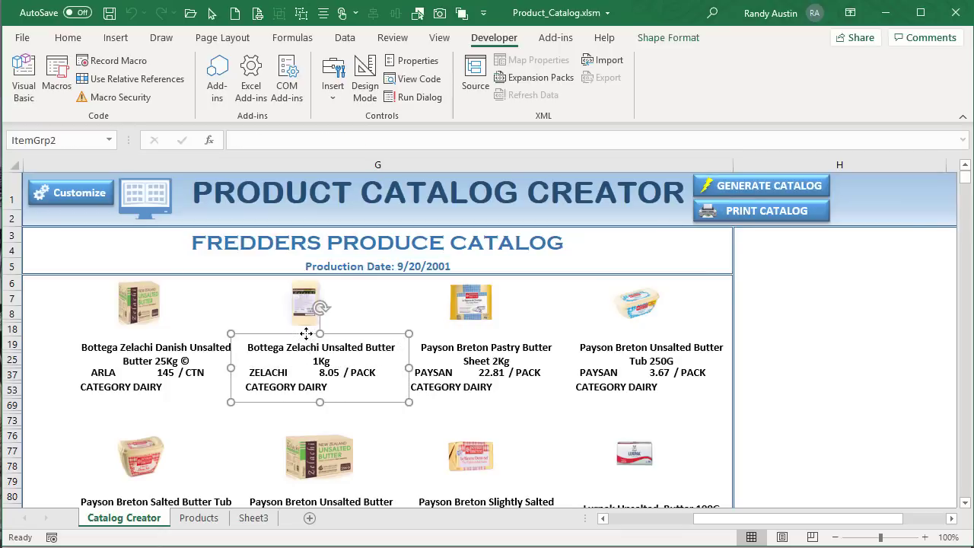
{"action": "left_click", "coordinate": [129, 335]}
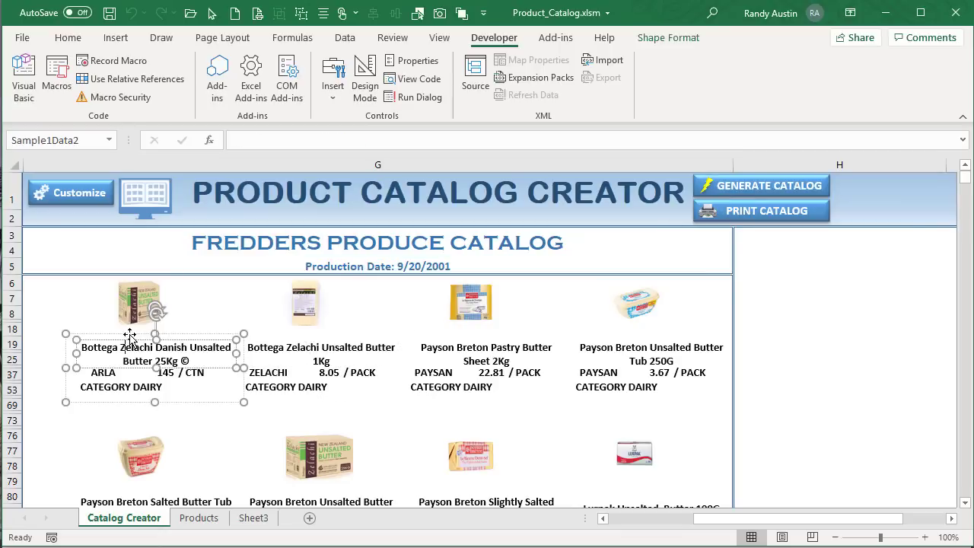
{"action": "left_click", "coordinate": [141, 298]}
{"action": "left_click", "coordinate": [305, 313]}
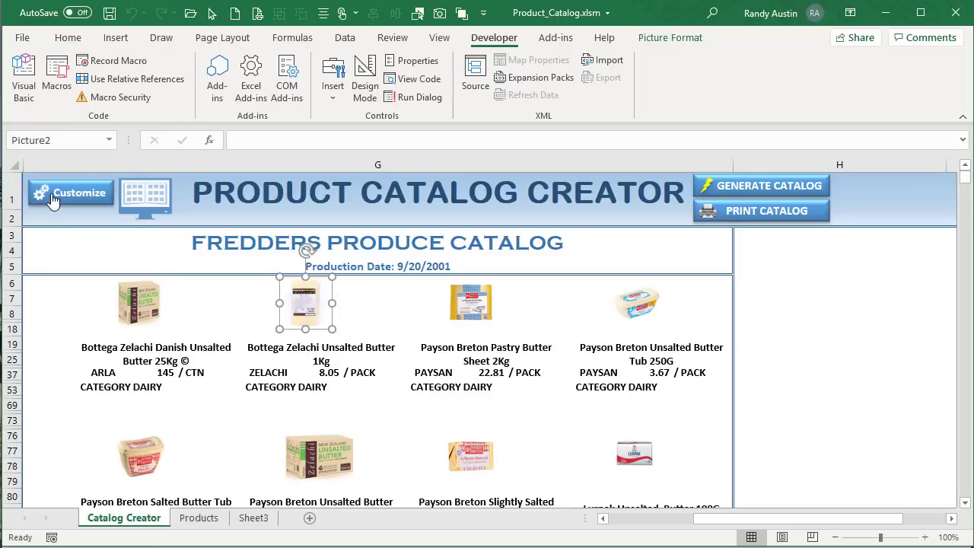
{"action": "scroll", "coordinate": [304, 342], "scroll_direction": "down", "scroll_amount": 8}
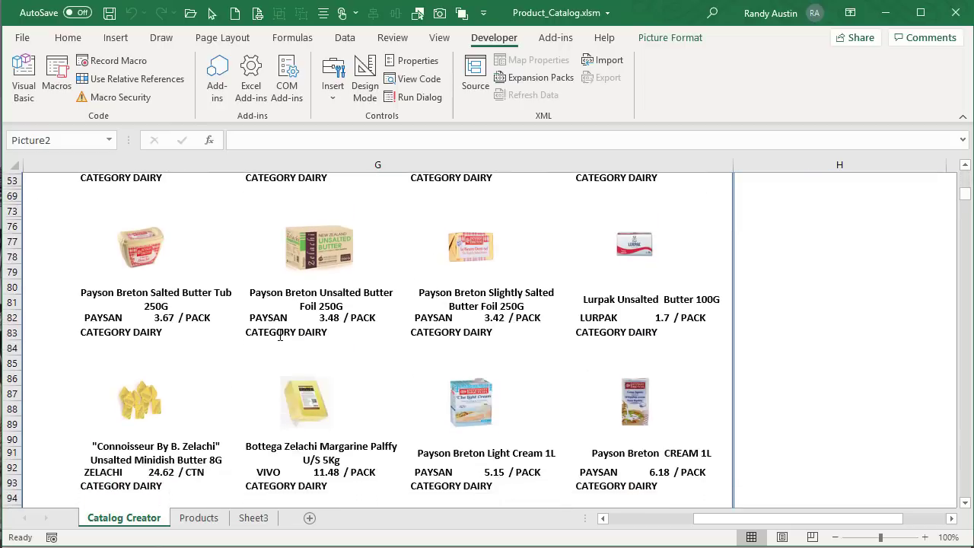
{"action": "scroll", "coordinate": [319, 352], "scroll_direction": "down", "scroll_amount": 2}
{"action": "scroll", "coordinate": [395, 334], "scroll_direction": "up", "scroll_amount": 10}
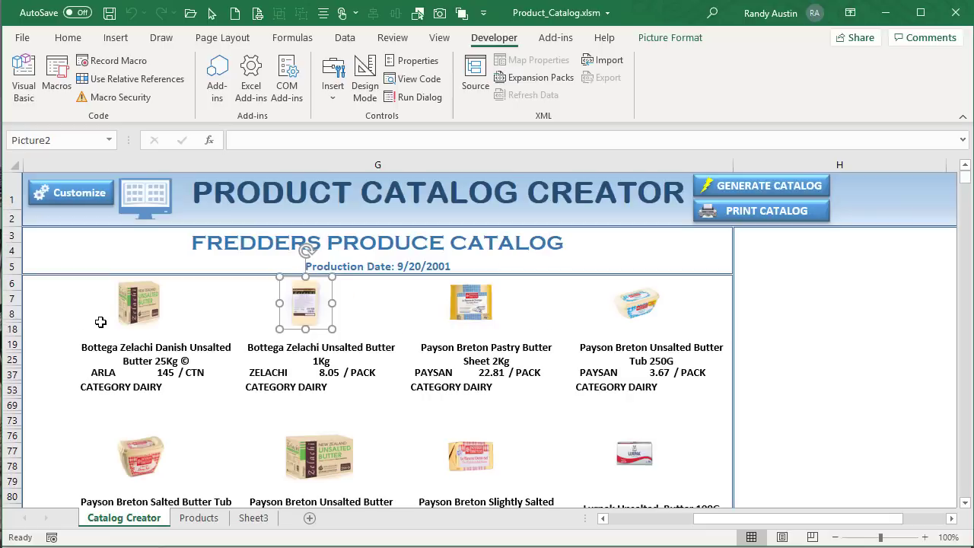
Show the customization settings and select the sample product's name, category label and category value boxes to check their shape names.
{"action": "left_click", "coordinate": [86, 193]}
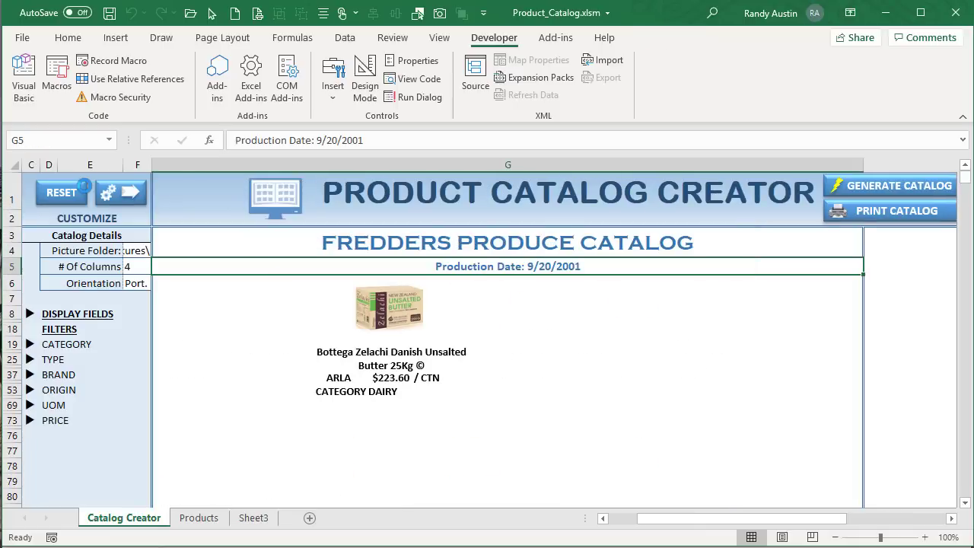
{"action": "left_click", "coordinate": [366, 346]}
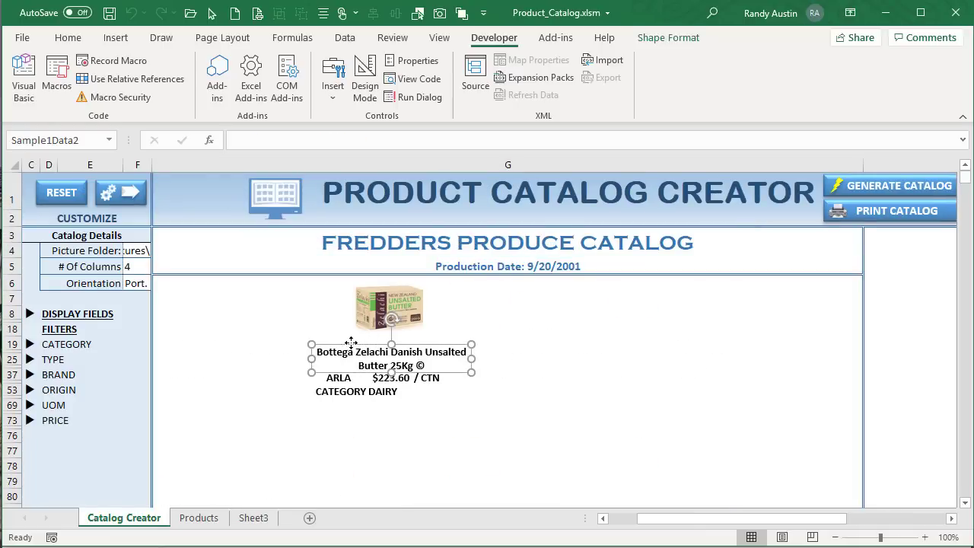
{"action": "left_click", "coordinate": [361, 392]}
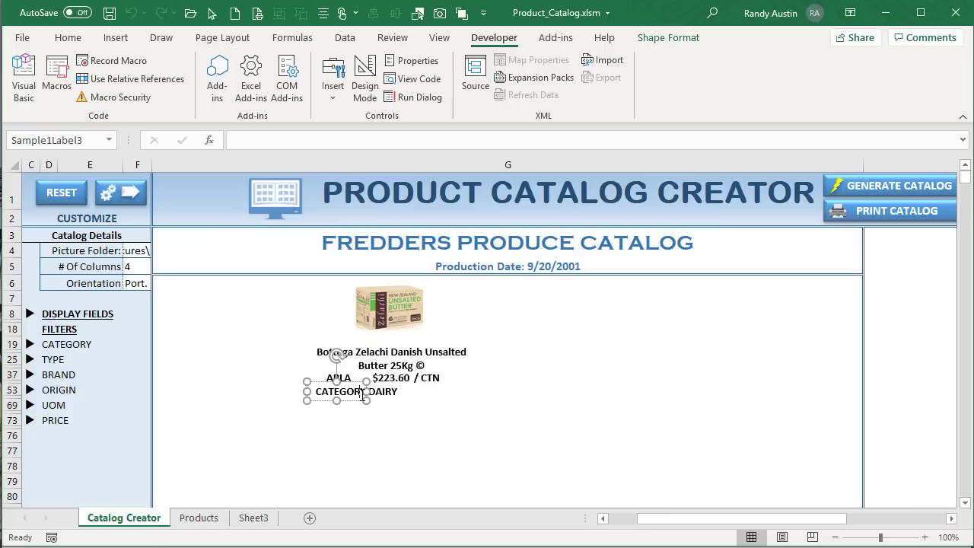
{"action": "left_click", "coordinate": [403, 365]}
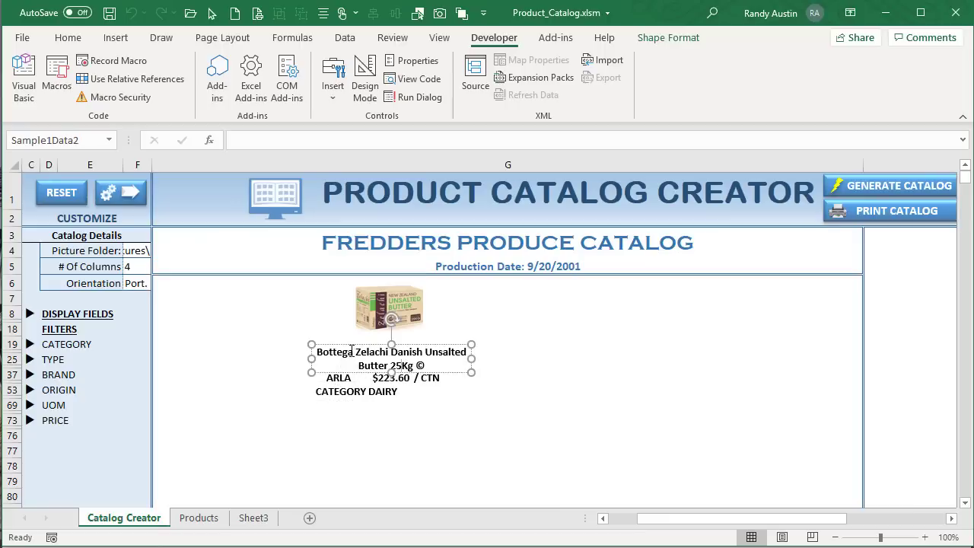
{"action": "left_click", "coordinate": [366, 385]}
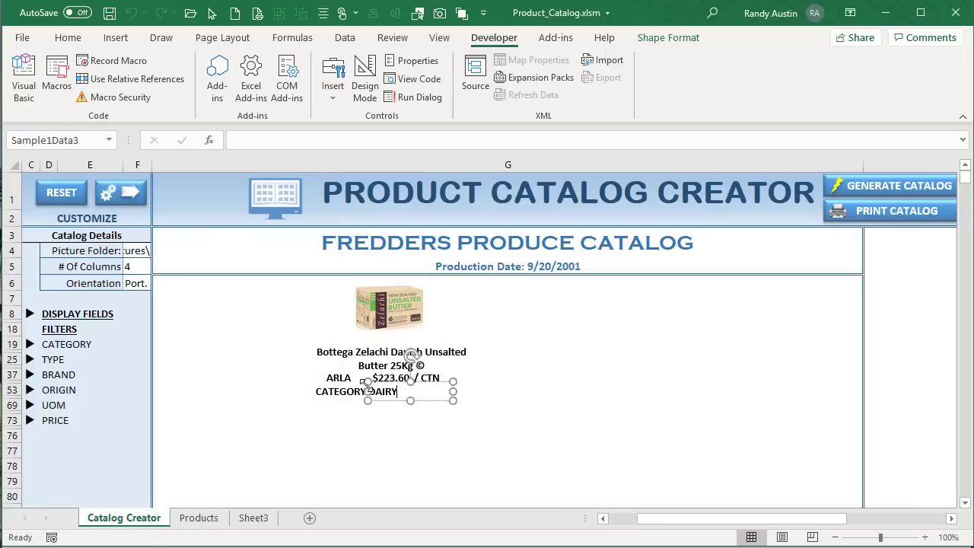
{"action": "left_click", "coordinate": [347, 388]}
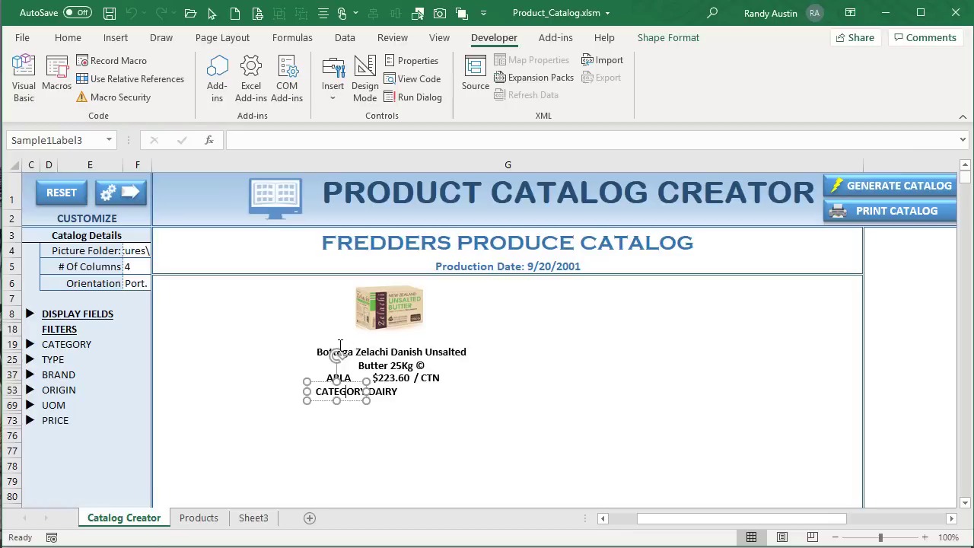
Expand the Display Fields group and enable the Code field for the sample layout.
{"action": "left_click", "coordinate": [30, 314]}
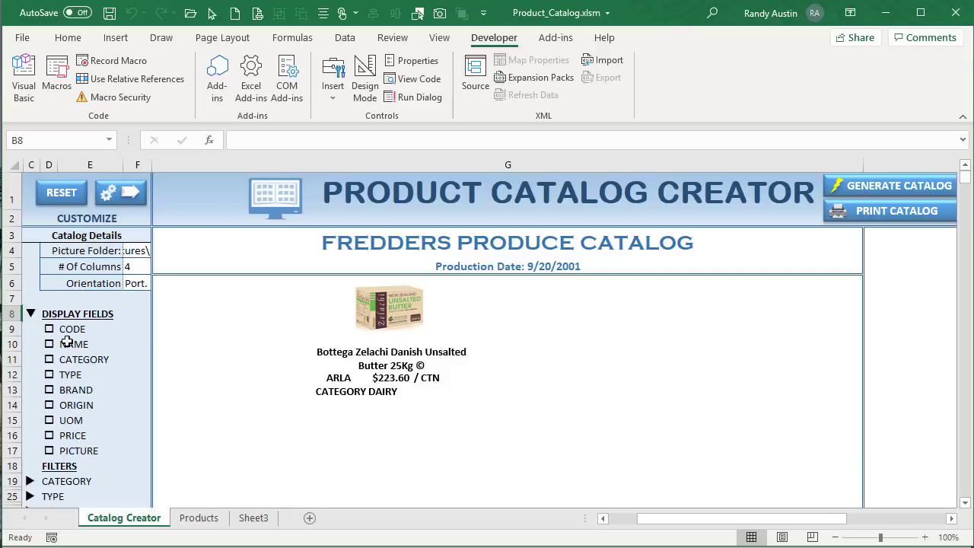
{"action": "left_click", "coordinate": [50, 329]}
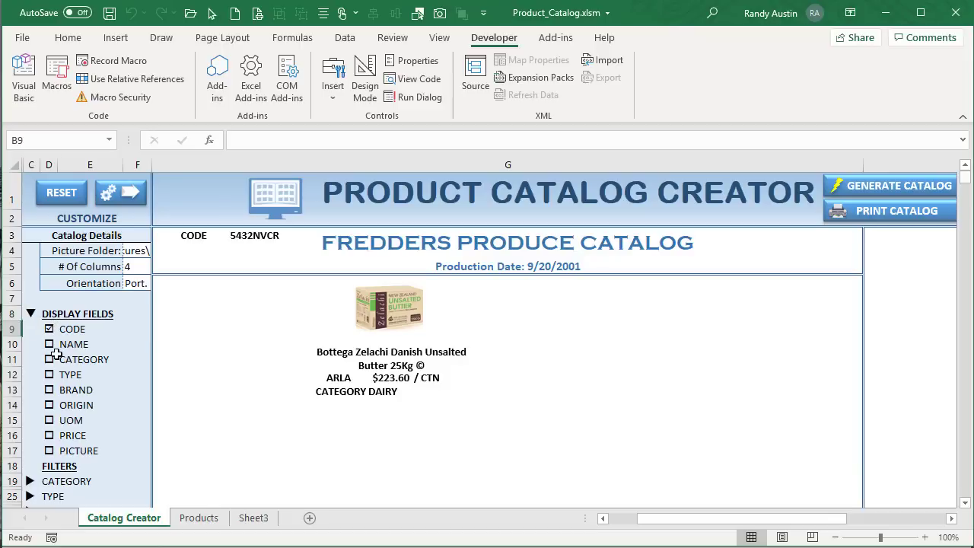
Check the shape names of the sample's code label and code value boxes, and review the first product's row on the Products sheet.
{"action": "left_click", "coordinate": [200, 236]}
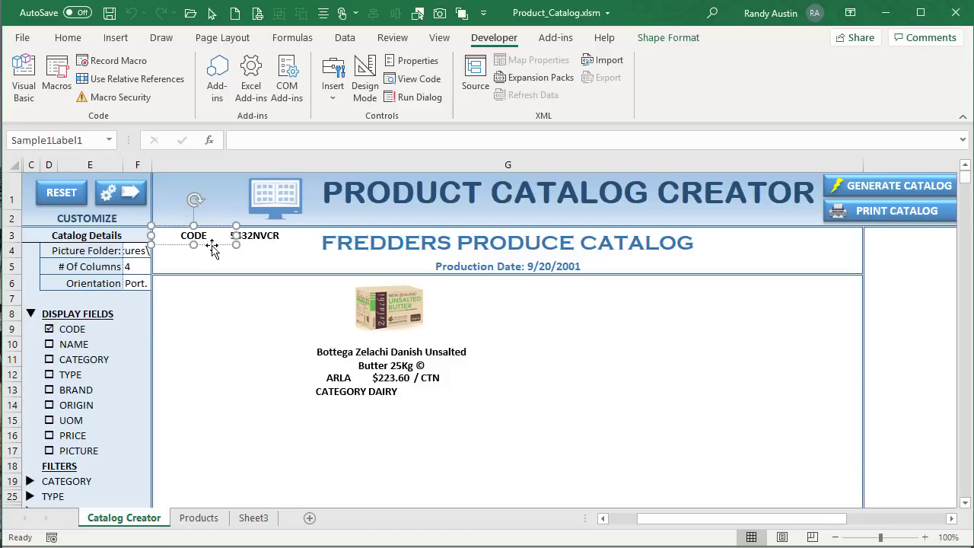
{"action": "left_click", "coordinate": [258, 236]}
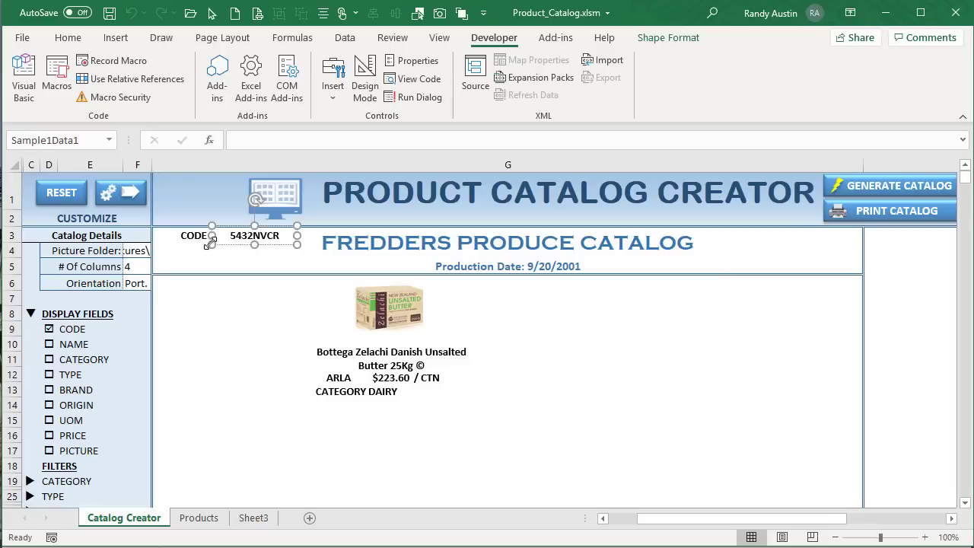
{"action": "left_click", "coordinate": [209, 522]}
{"action": "left_click_drag", "start_coordinate": [147, 236], "coordinate": [761, 232]}
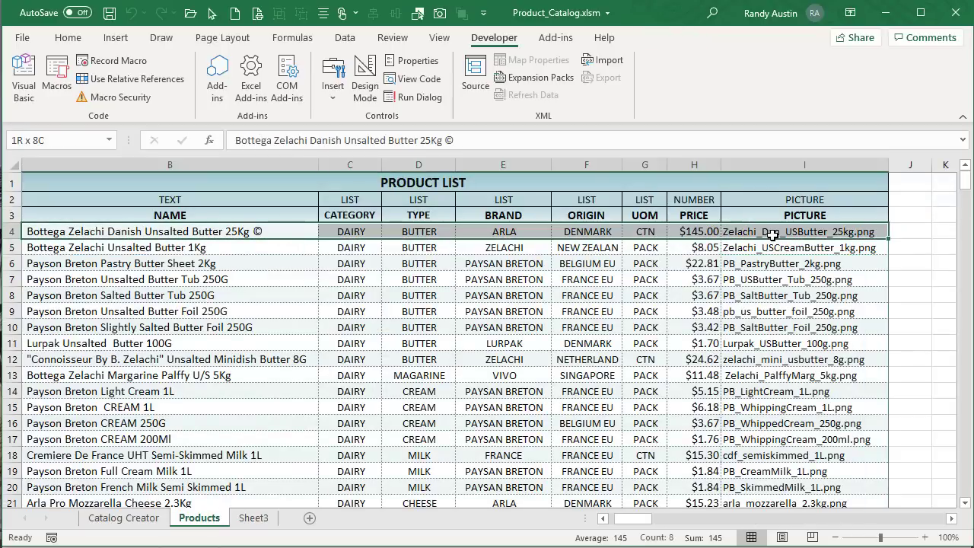
{"action": "left_click", "coordinate": [151, 519]}
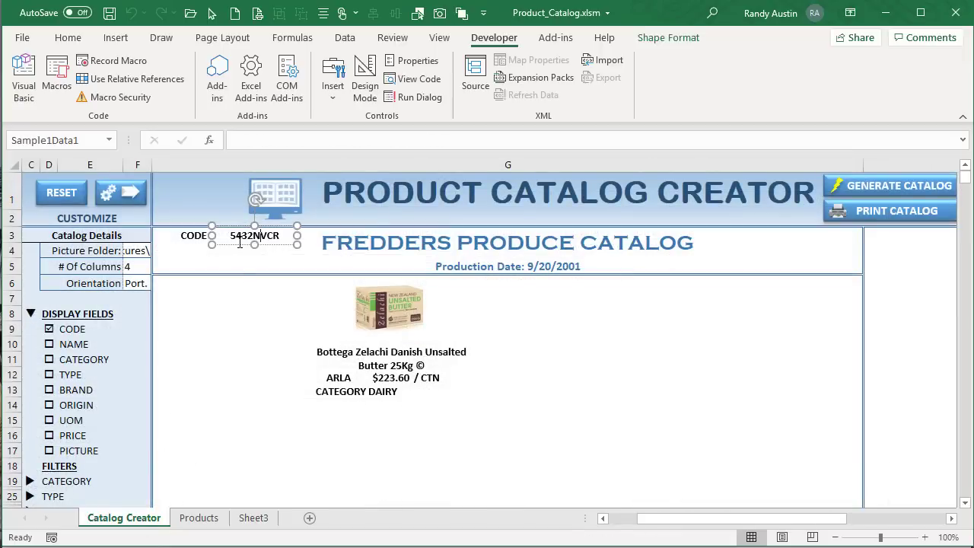
Move the sample's code value and code label boxes below the category line in the sample product layout.
{"action": "left_click_drag", "start_coordinate": [238, 247], "coordinate": [392, 416]}
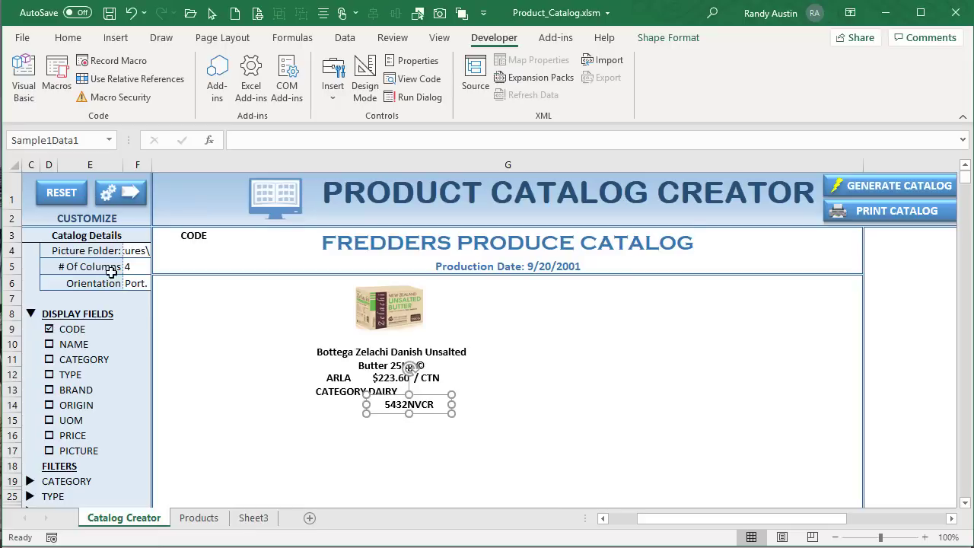
{"action": "left_click", "coordinate": [192, 236]}
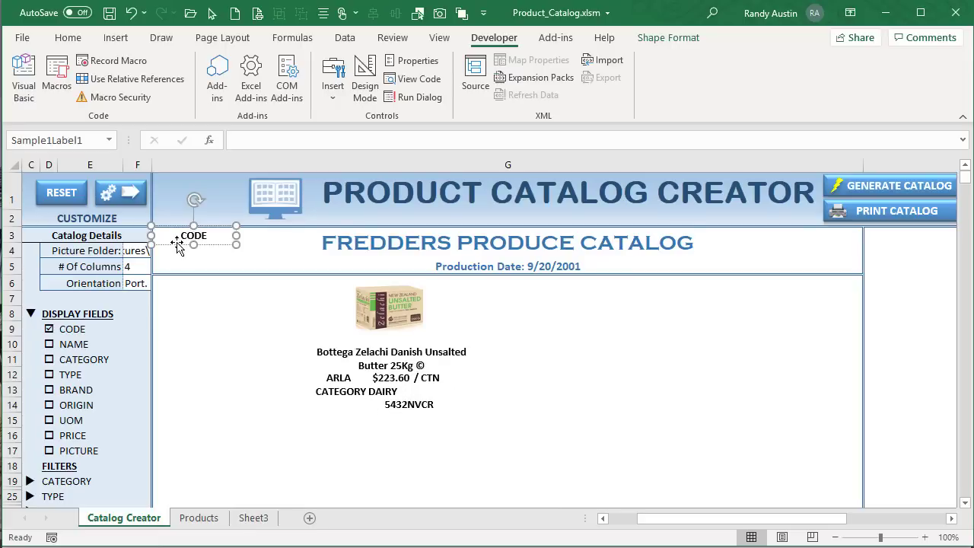
{"action": "left_click_drag", "start_coordinate": [177, 243], "coordinate": [343, 409]}
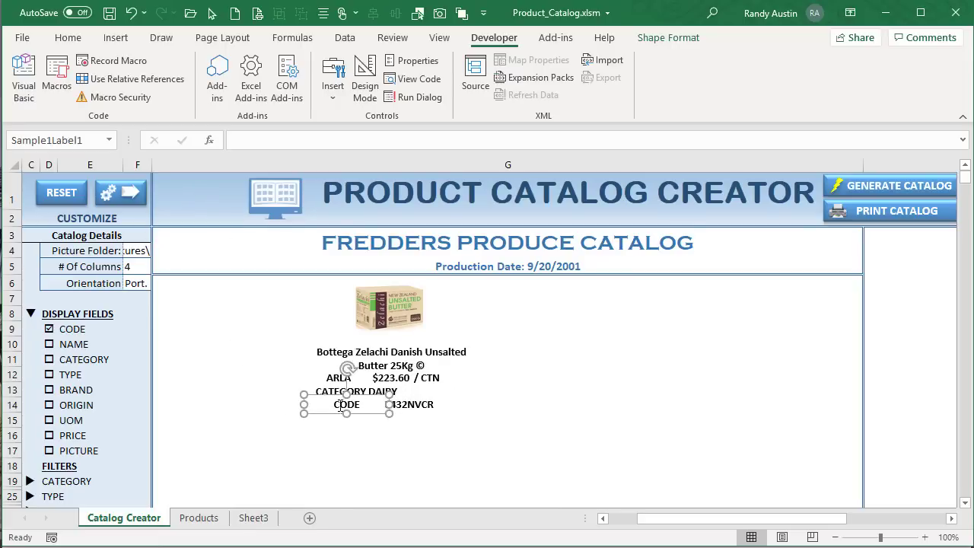
Change the code label text to "CODE #" and narrow the label and value boxes so they sit close together.
{"action": "double_click", "coordinate": [346, 403]}
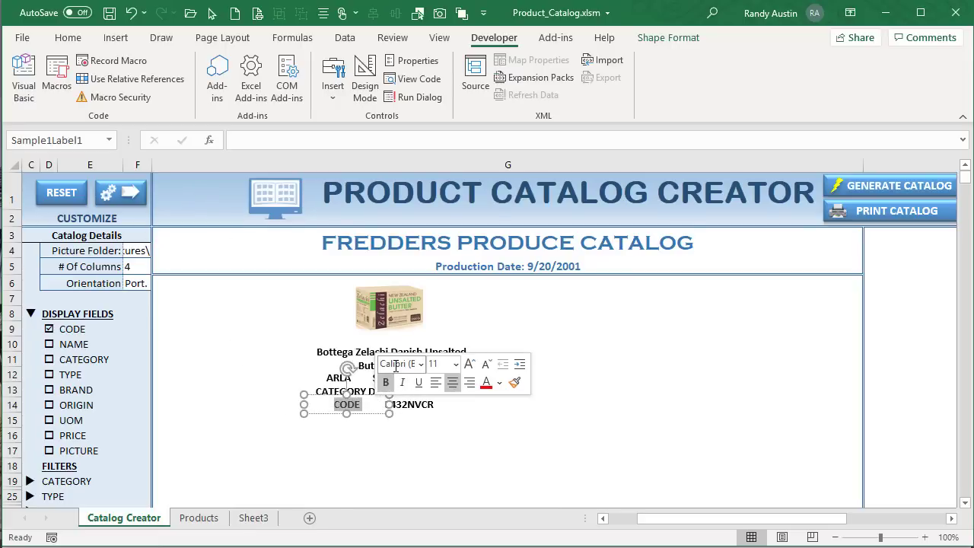
{"action": "type", "text": "n"}
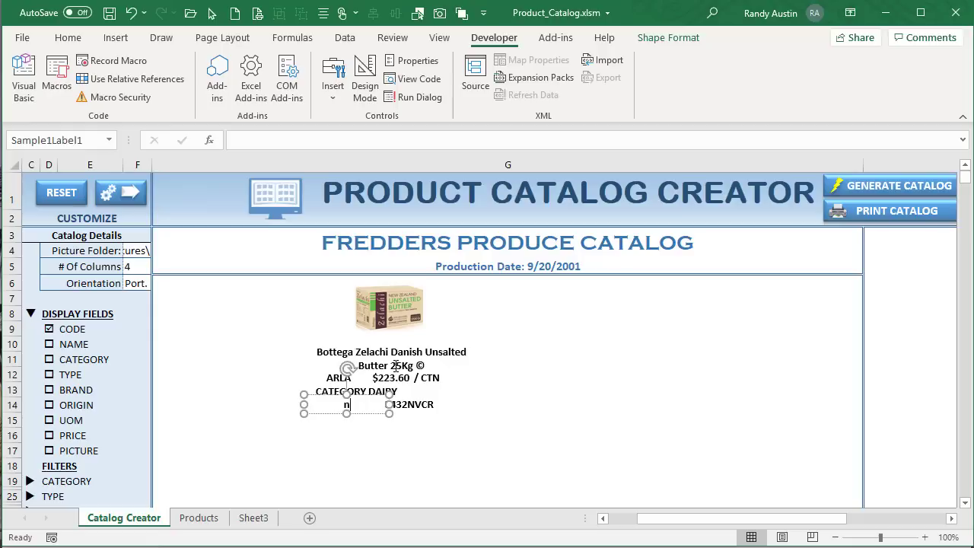
{"action": "type", "text": "ODE #"}
{"action": "left_click_drag", "start_coordinate": [388, 404], "coordinate": [365, 404]}
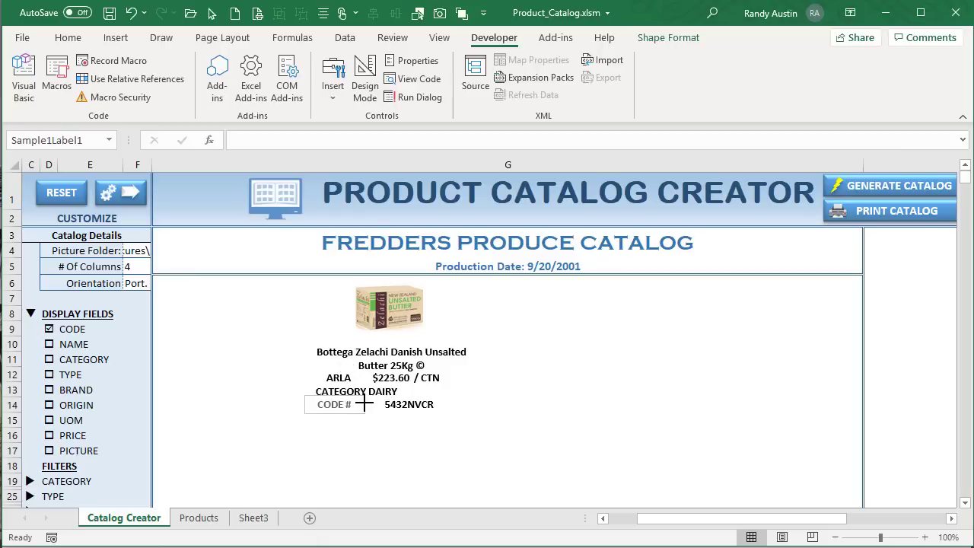
{"action": "left_click", "coordinate": [390, 403]}
{"action": "left_click_drag", "start_coordinate": [450, 404], "coordinate": [407, 396]}
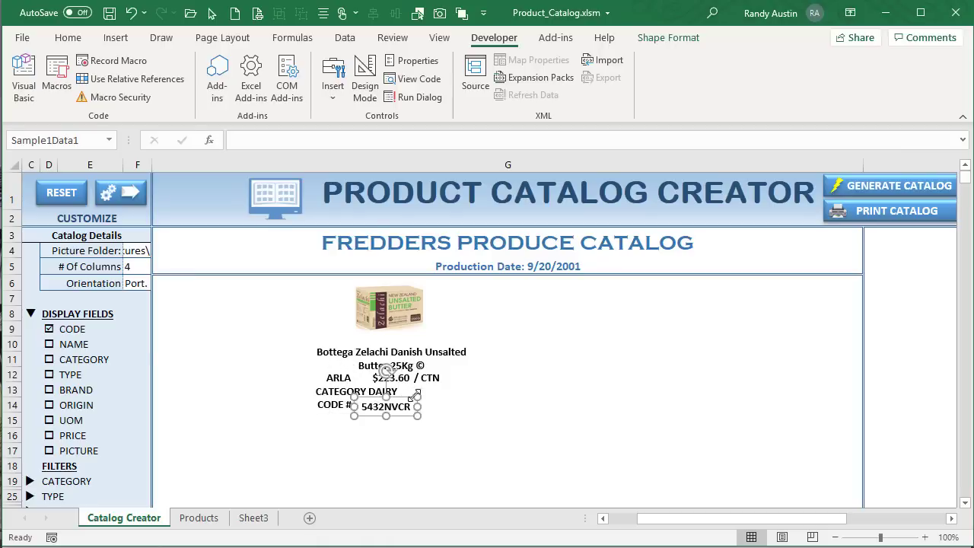
Generate the catalog with the code field included and review the code line under several rows of products.
{"action": "left_click", "coordinate": [934, 185], "text": "ctrl"}
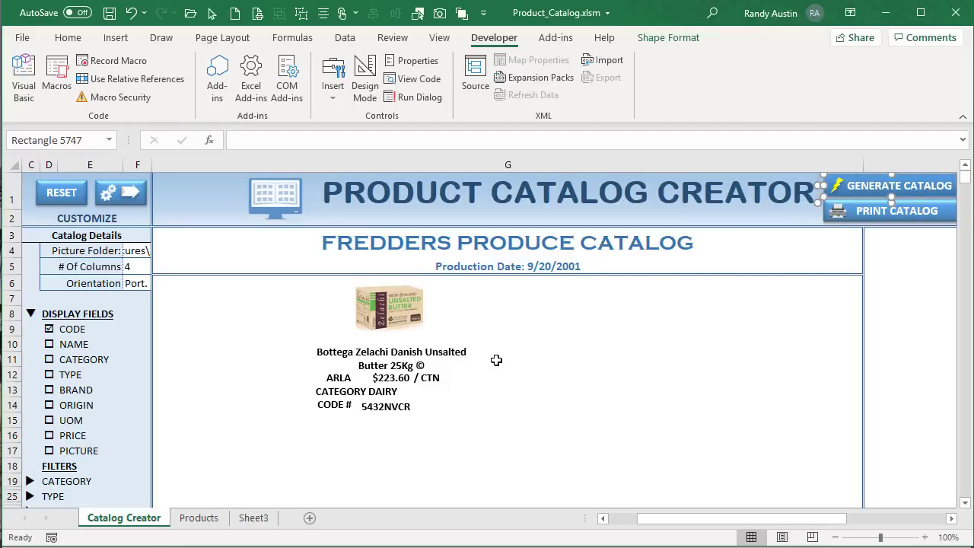
{"action": "left_click", "coordinate": [871, 313]}
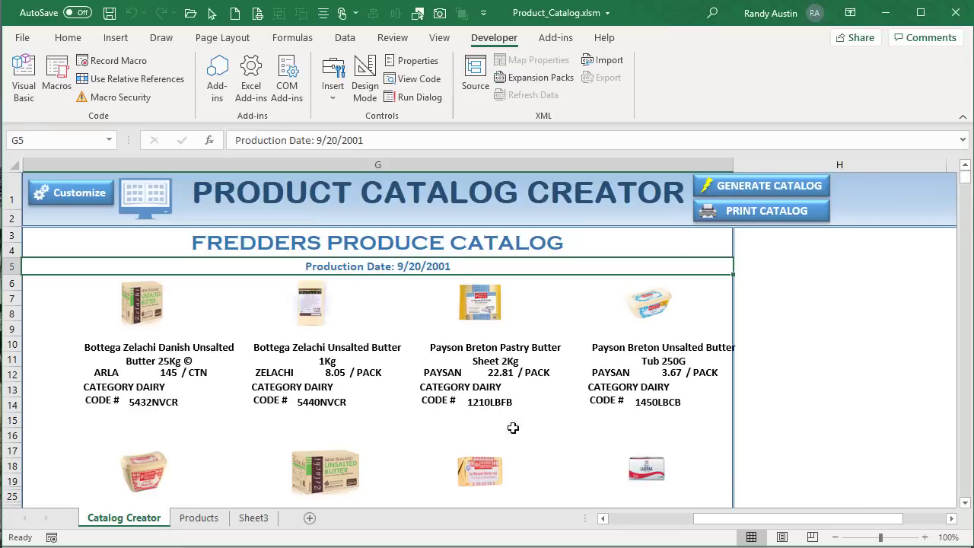
{"action": "scroll", "coordinate": [227, 394], "scroll_direction": "down", "scroll_amount": 1}
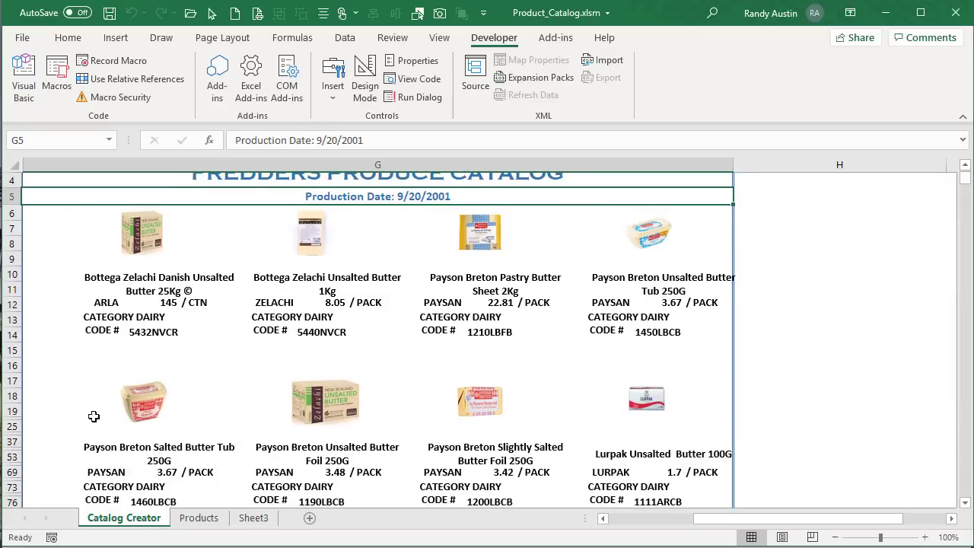
{"action": "scroll", "coordinate": [165, 363], "scroll_direction": "down", "scroll_amount": 6}
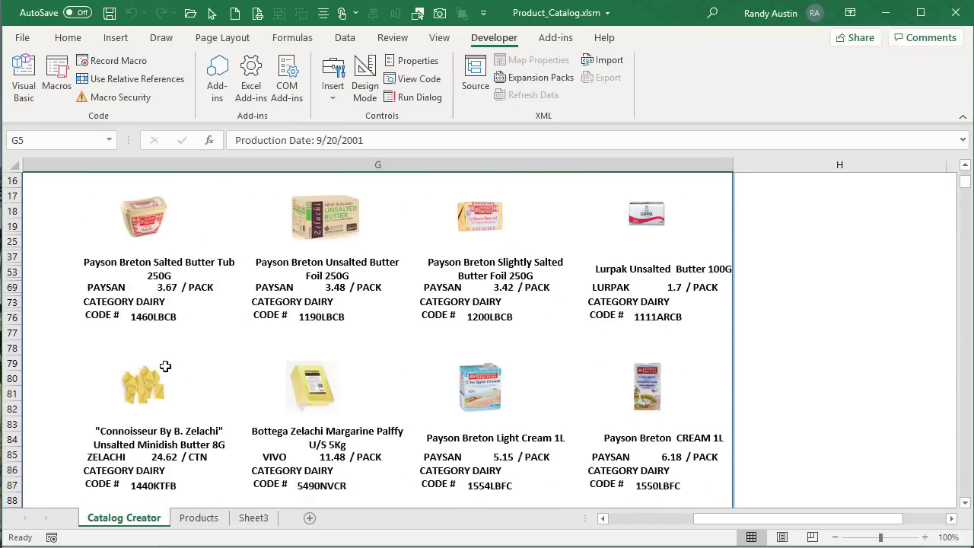
{"action": "scroll", "coordinate": [163, 369], "scroll_direction": "up", "scroll_amount": 7}
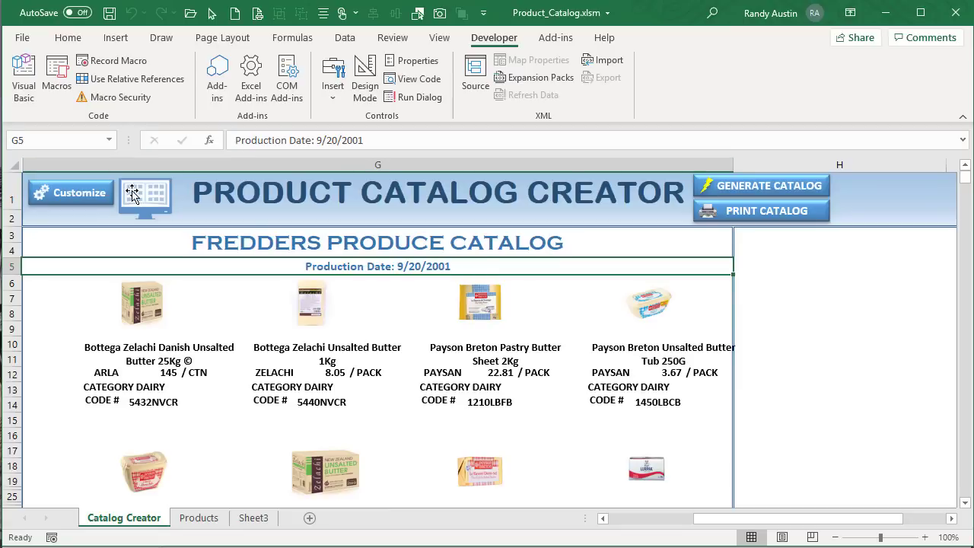
Reopen the customization settings, delete the CODE # label box from the sample and disable the Code display field.
{"action": "left_click", "coordinate": [97, 195]}
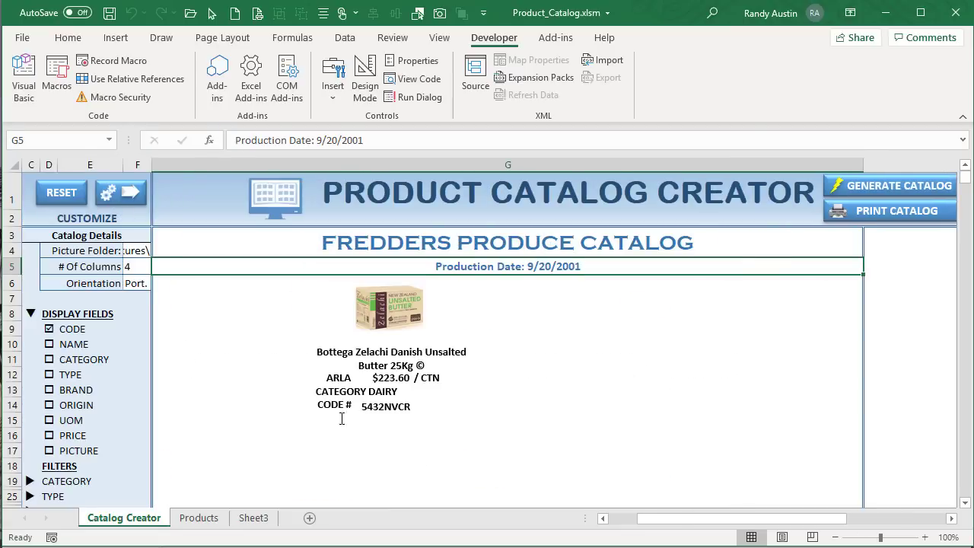
{"action": "left_click", "coordinate": [336, 406]}
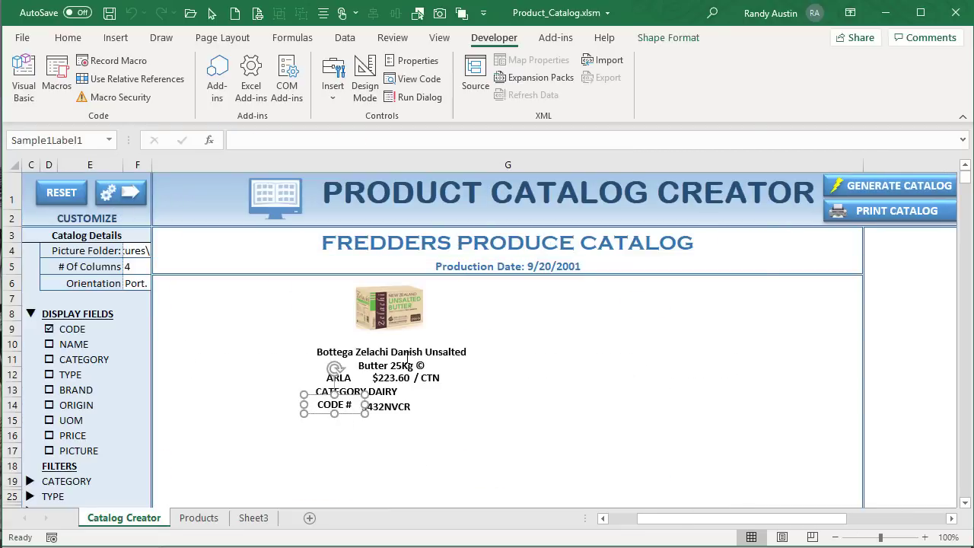
{"action": "key", "text": "Delete"}
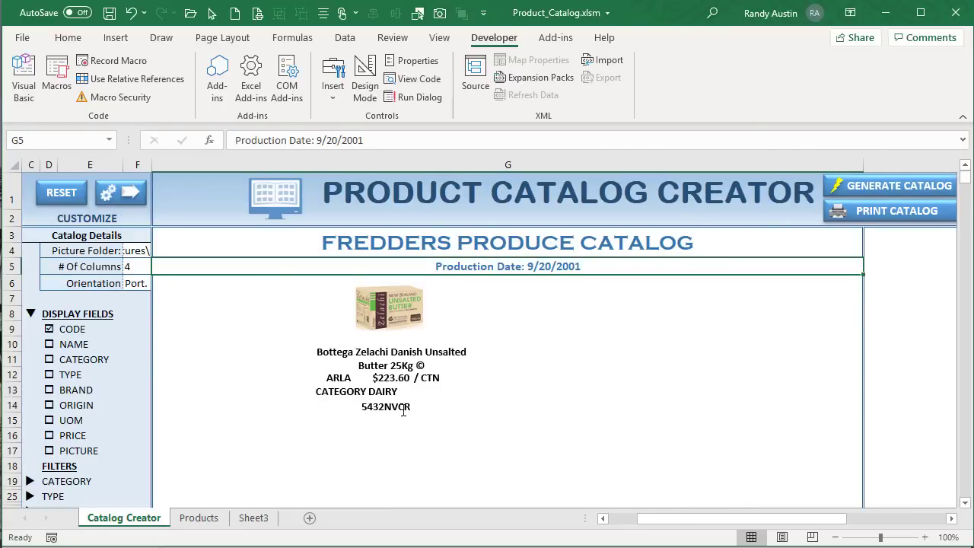
{"action": "left_click", "coordinate": [403, 409]}
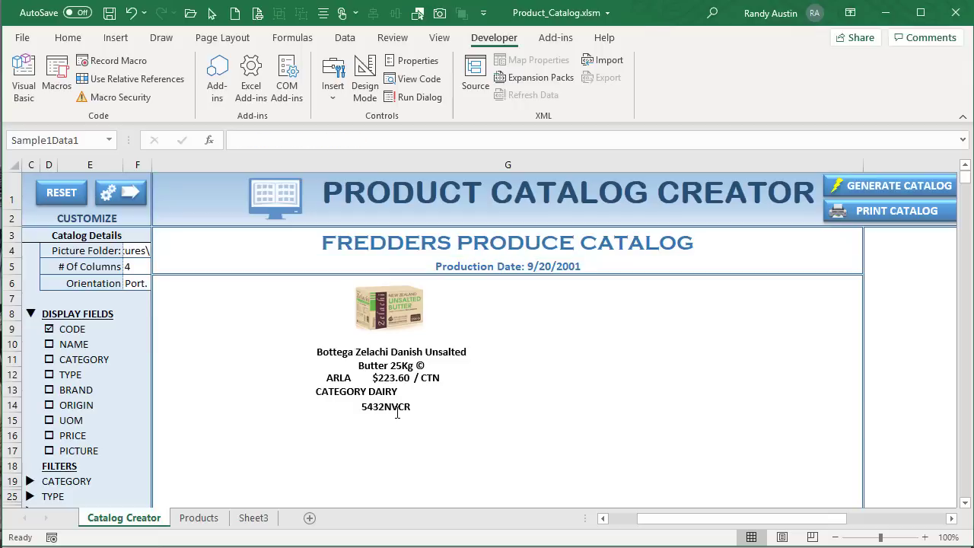
{"action": "left_click", "coordinate": [48, 327]}
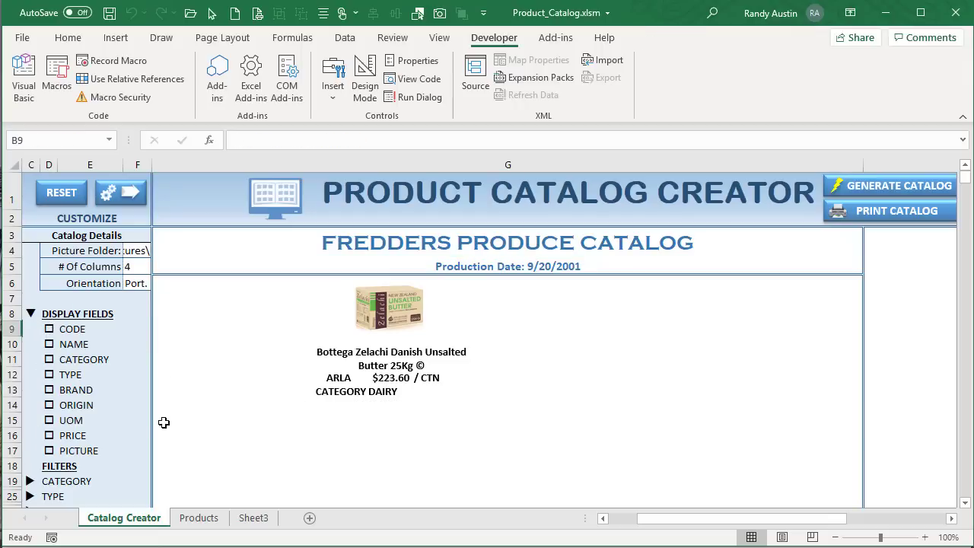
{"action": "left_click", "coordinate": [217, 406]}
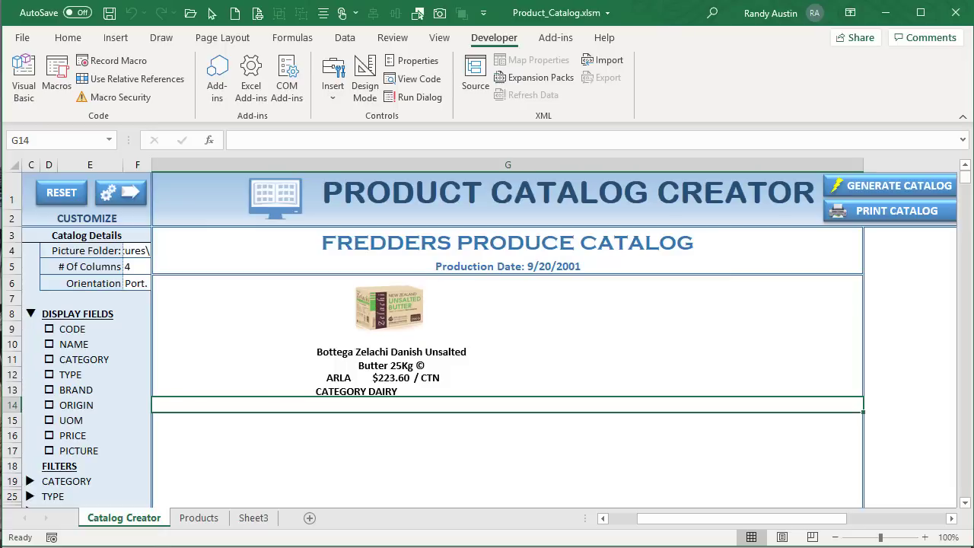
Open the VBA code and examine the shape loop and Picture deletion line in Customize_Open, plus the ItemShp declaration.
{"action": "key", "text": "alt+F11"}
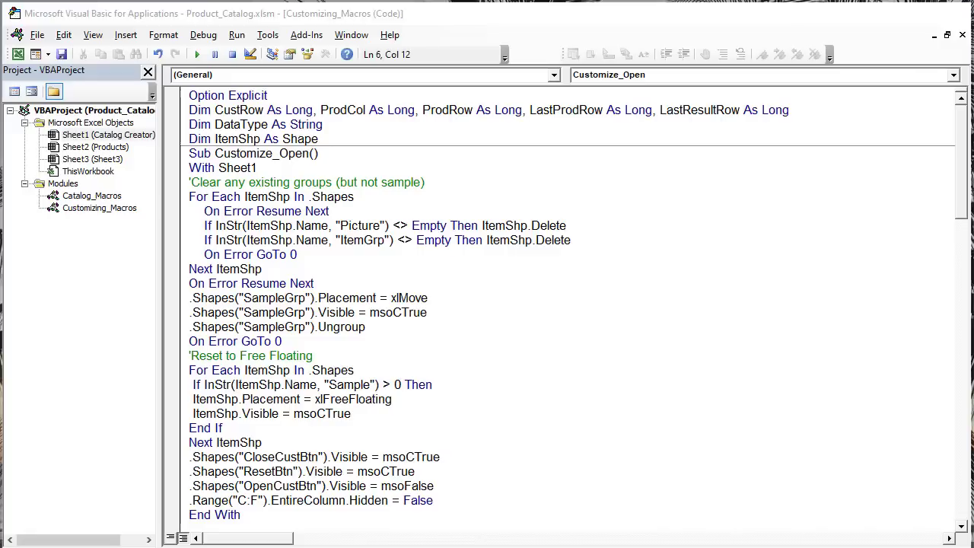
{"action": "left_click_drag", "start_coordinate": [610, 226], "coordinate": [191, 224]}
{"action": "left_click_drag", "start_coordinate": [368, 198], "coordinate": [247, 196]}
{"action": "left_click", "coordinate": [253, 211]}
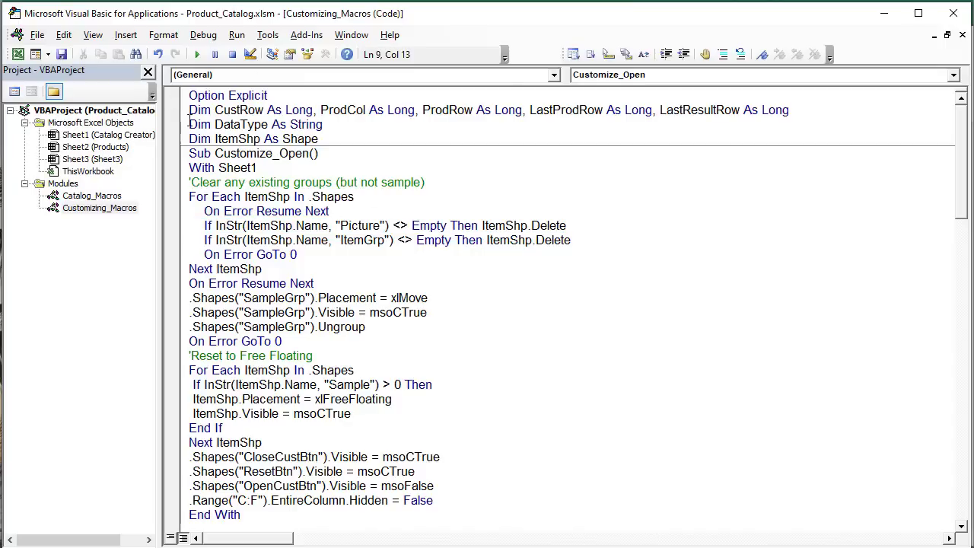
{"action": "left_click_drag", "start_coordinate": [318, 138], "coordinate": [190, 139]}
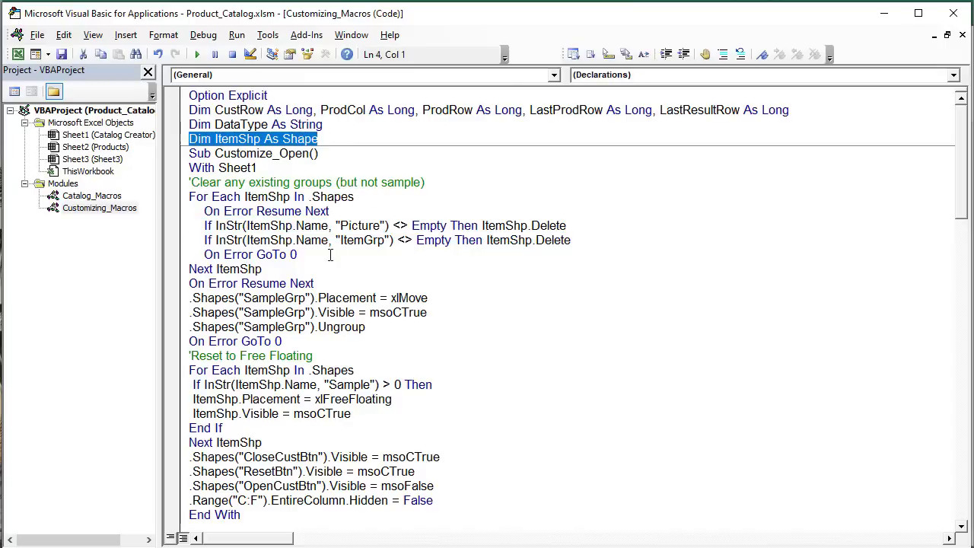